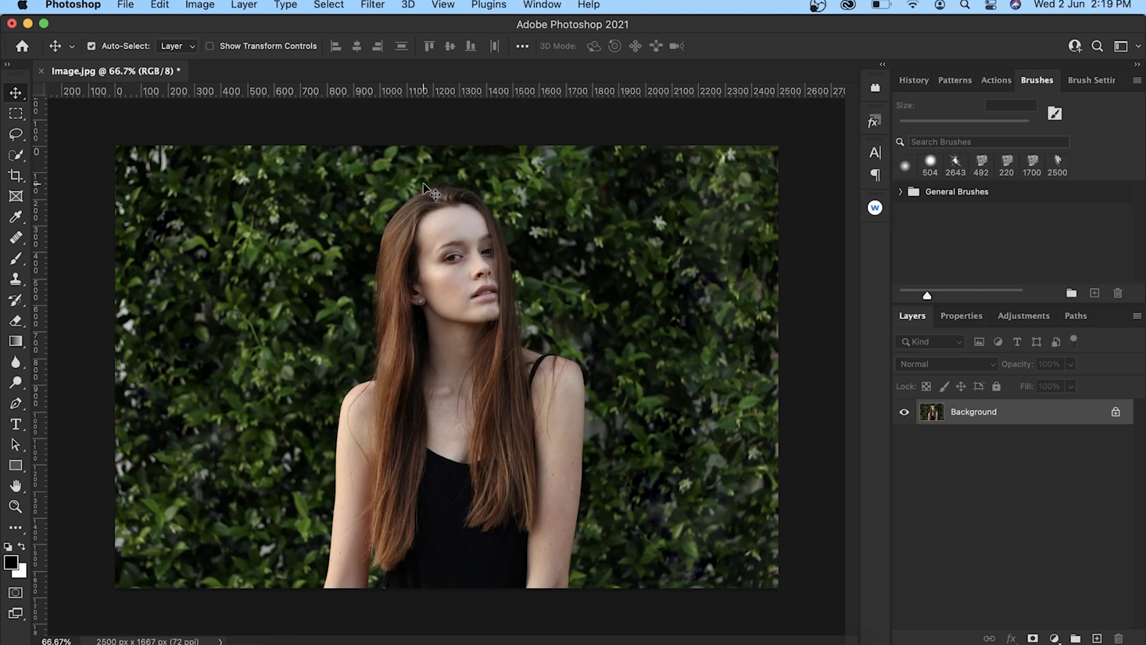
# Check that the image mode is RGB Color at 8 Bits/Channel.
pyautogui.click(203, 5)
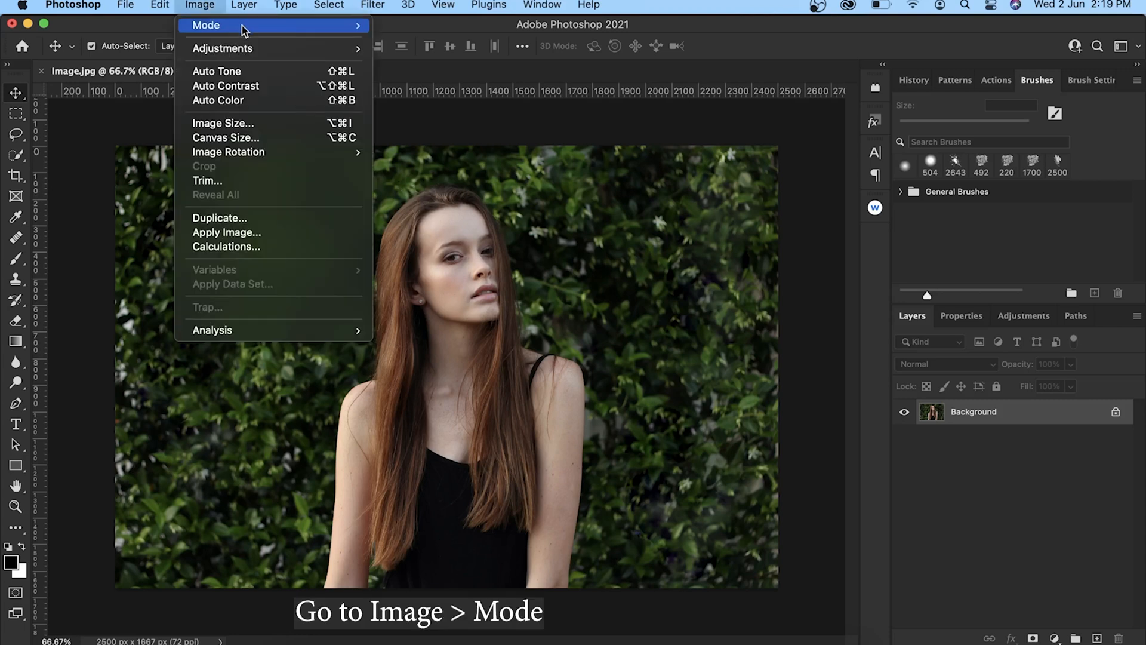
pyautogui.moveTo(243, 26)
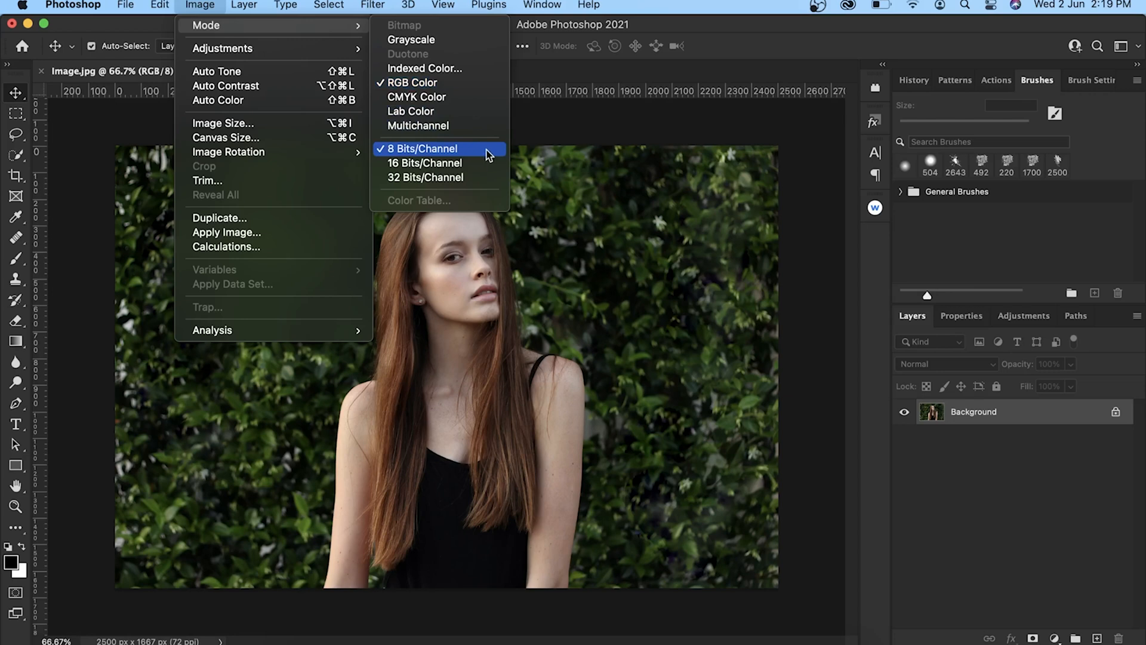
pyautogui.click(599, 127)
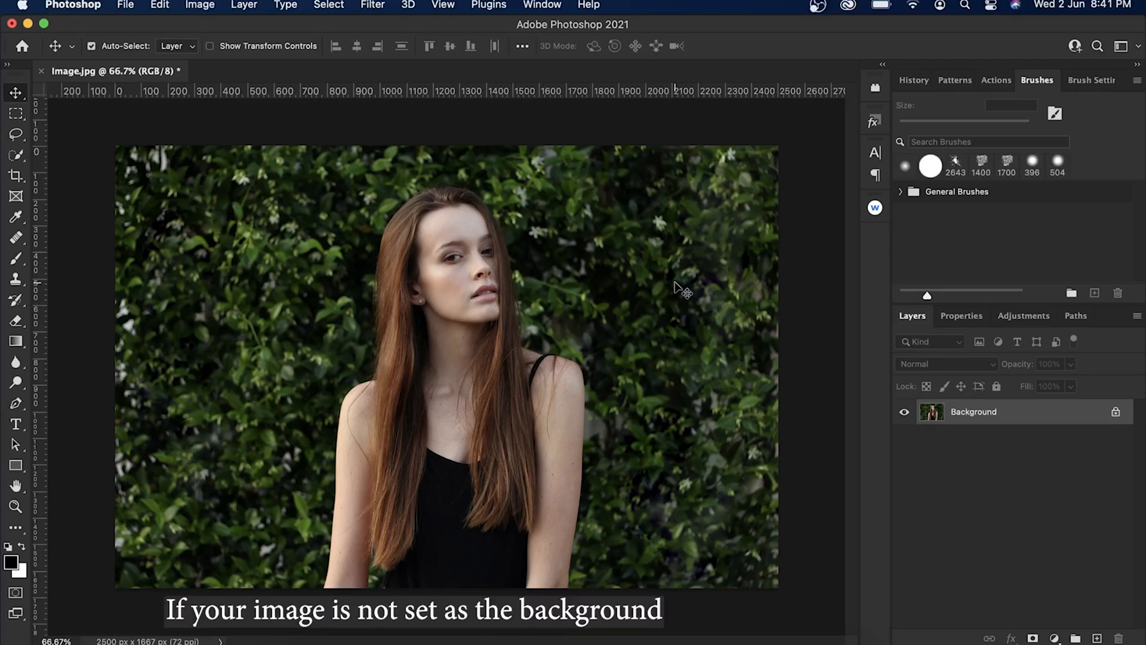
# Look up the new-layer command that handles conversion between a layer and the background.
pyautogui.click(252, 6)
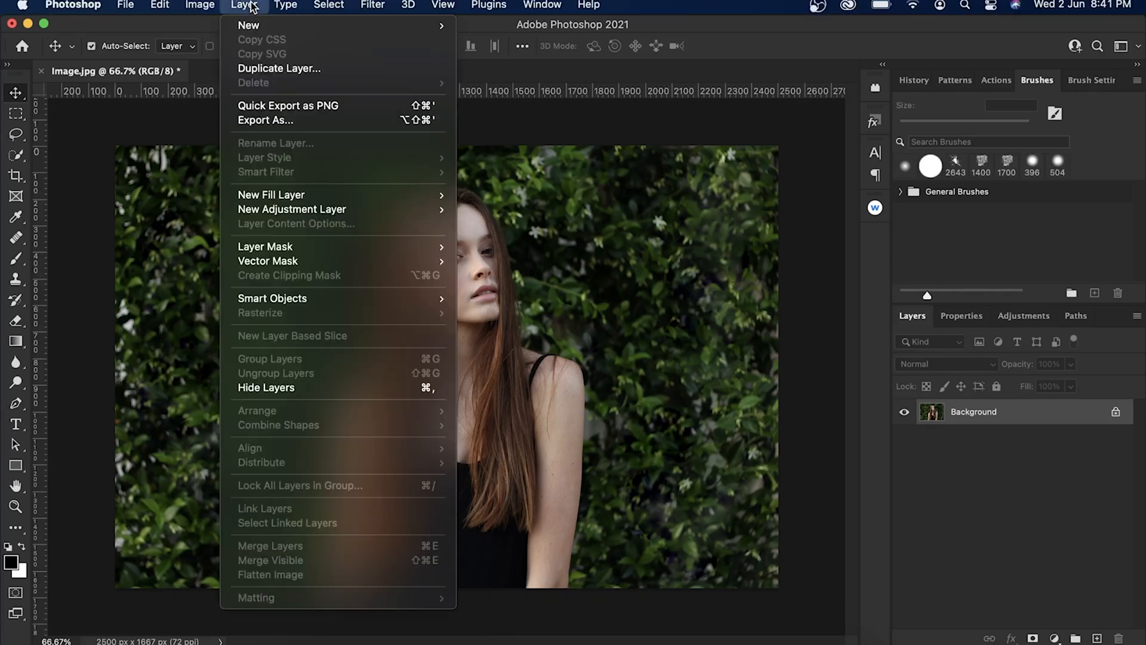
pyautogui.moveTo(272, 27)
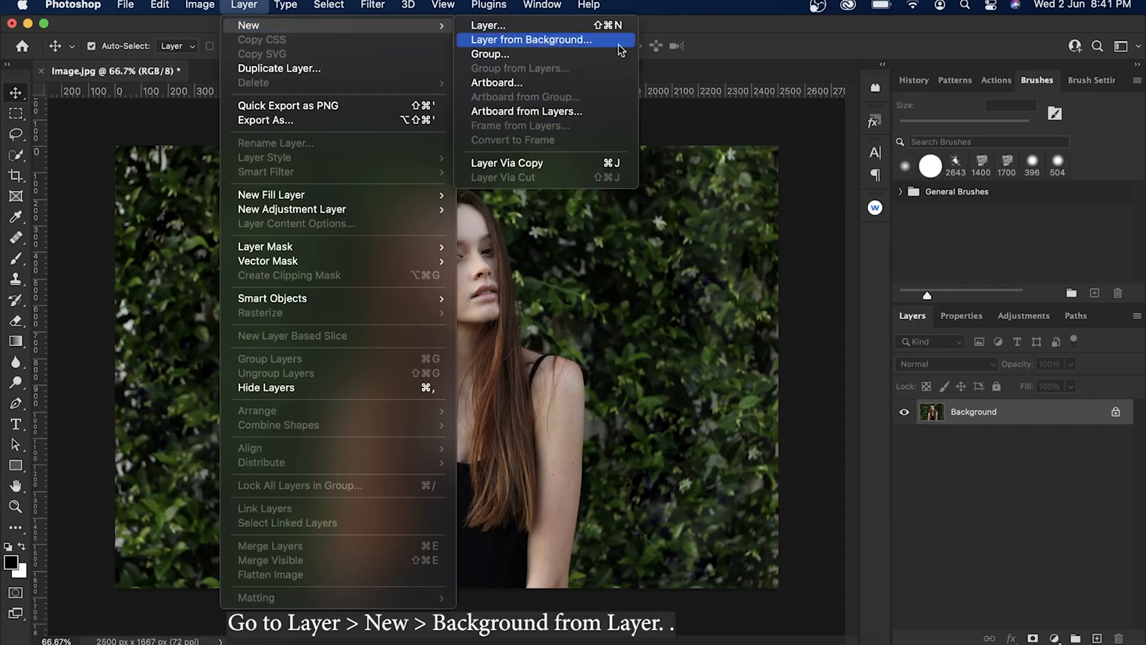
pyautogui.click(720, 48)
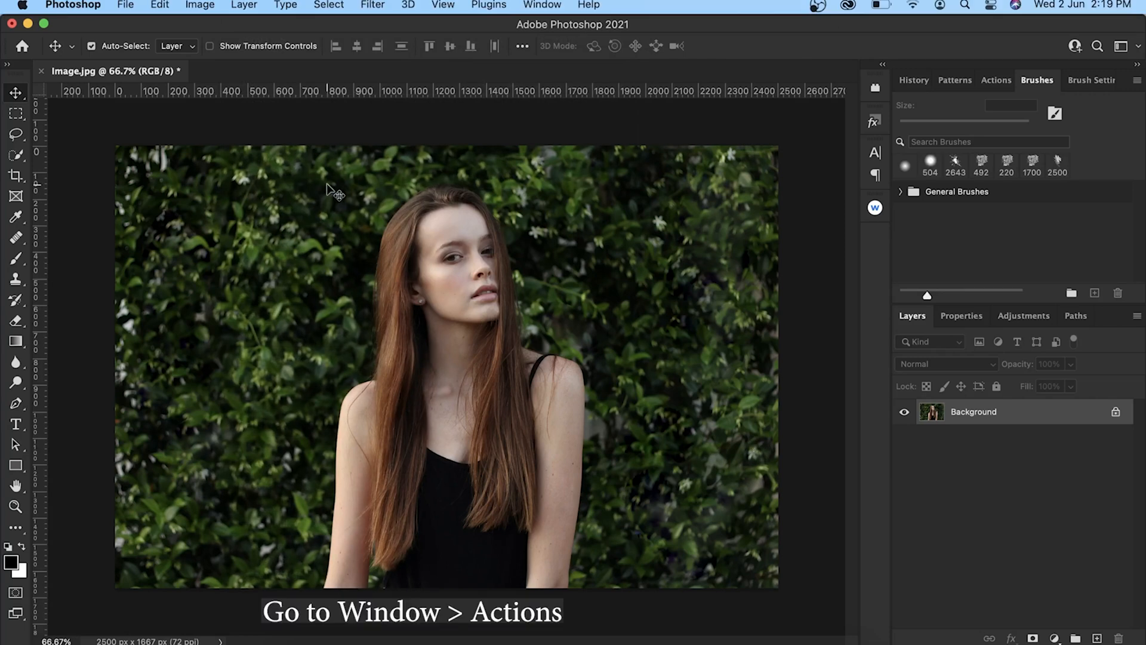
# Load the action file Mixed Watercolor Photoshop Action.atn into the Actions list.
pyautogui.click(543, 6)
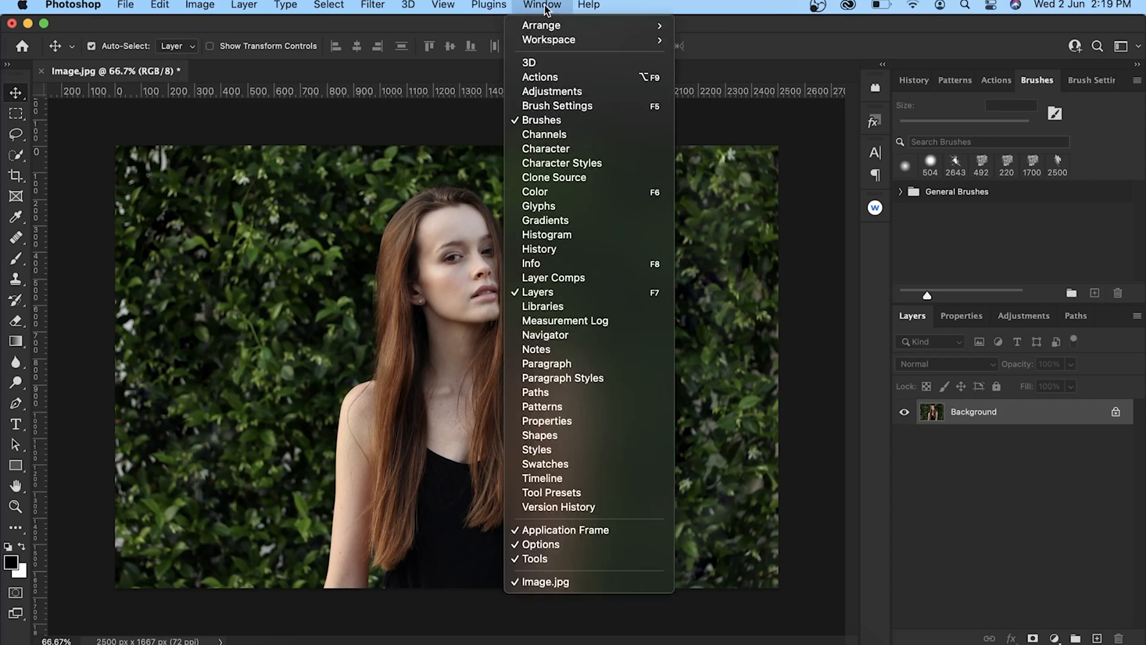
pyautogui.click(582, 77)
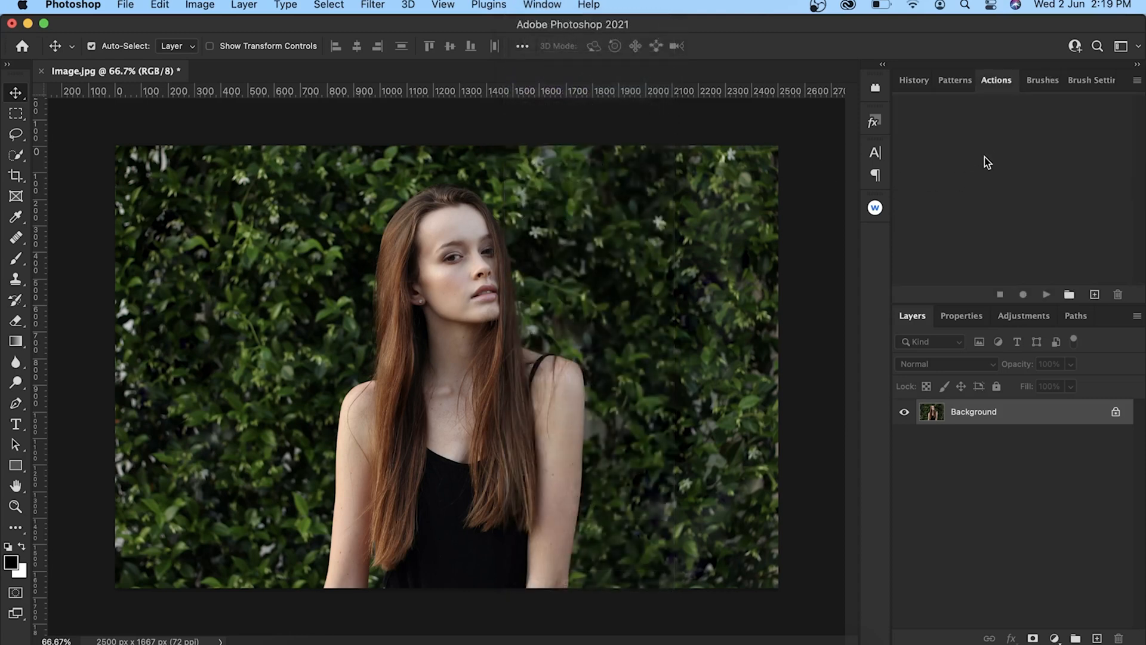
pyautogui.click(1137, 81)
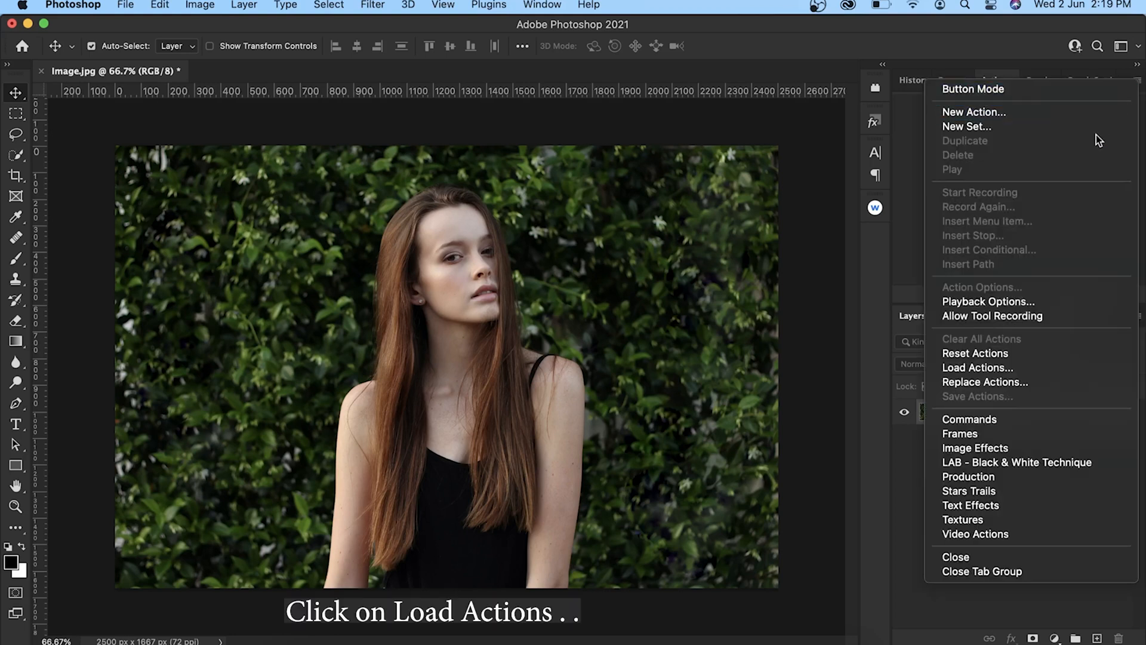
pyautogui.click(1031, 365)
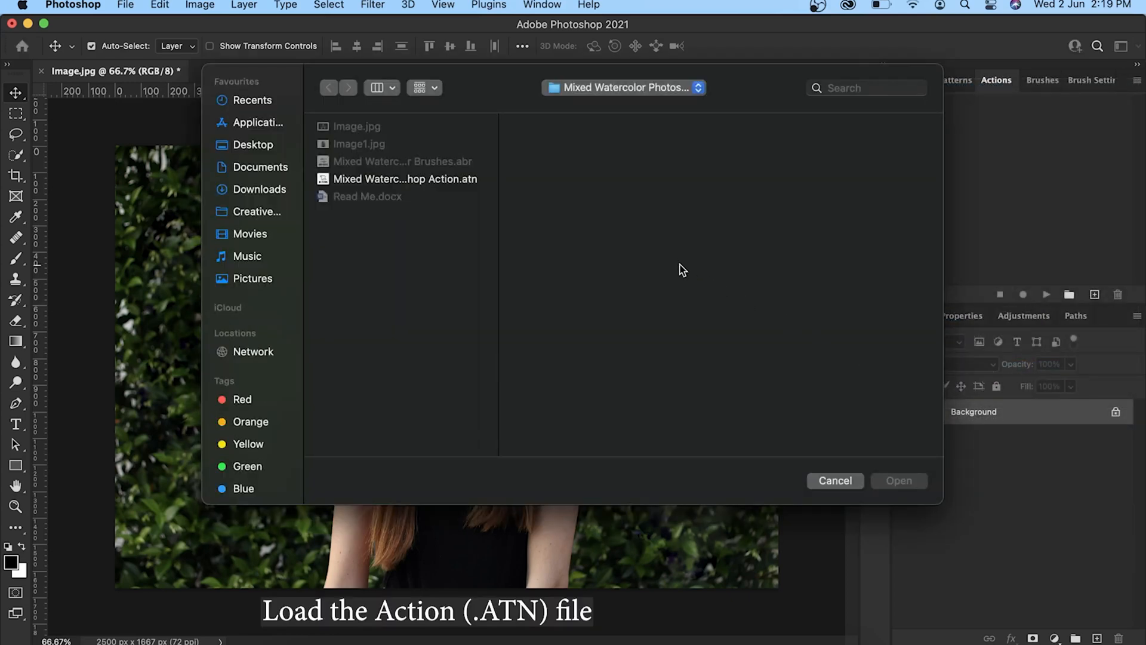
pyautogui.click(443, 181)
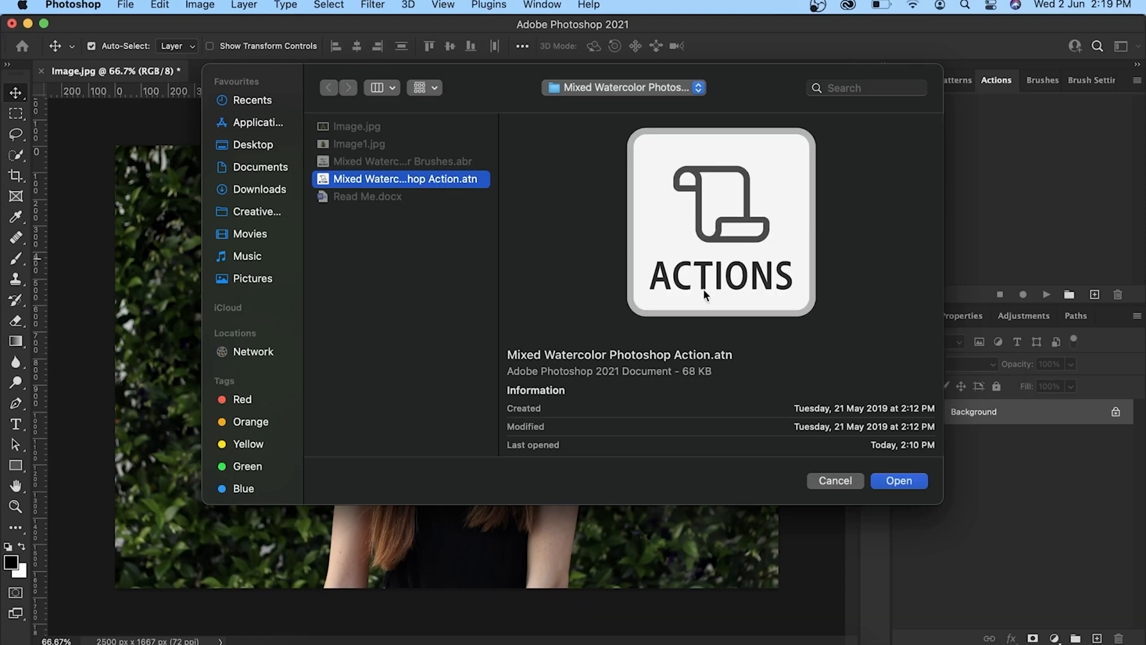
pyautogui.click(891, 484)
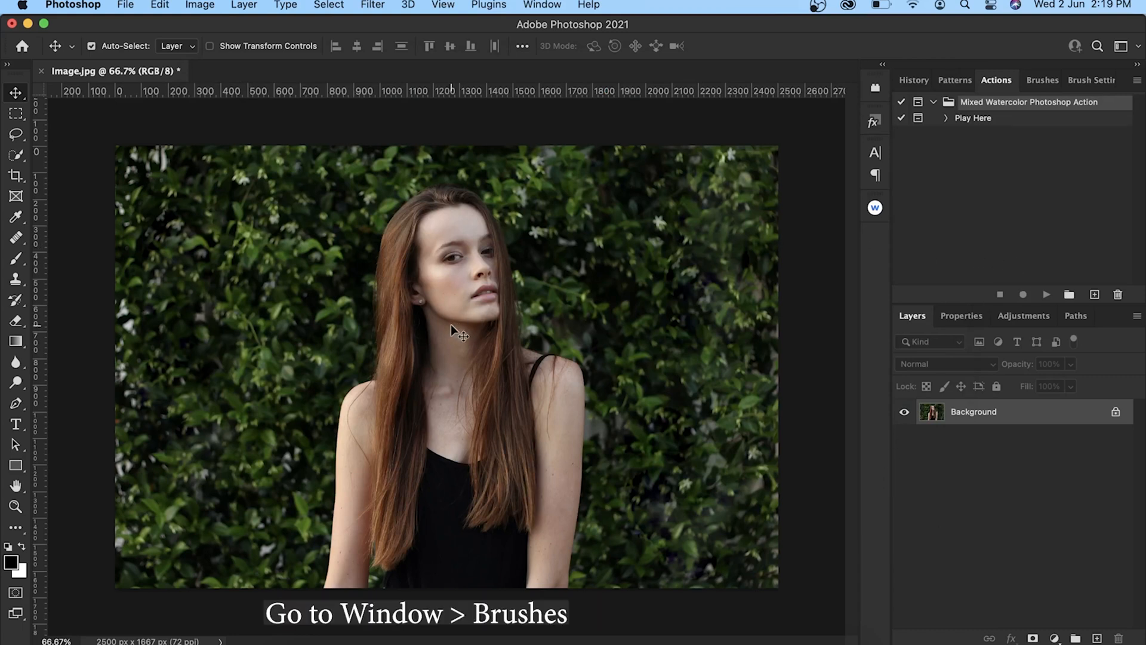
# Import the brush file Mixed Watercolor Brushes.abr into the brush library.
pyautogui.click(557, 8)
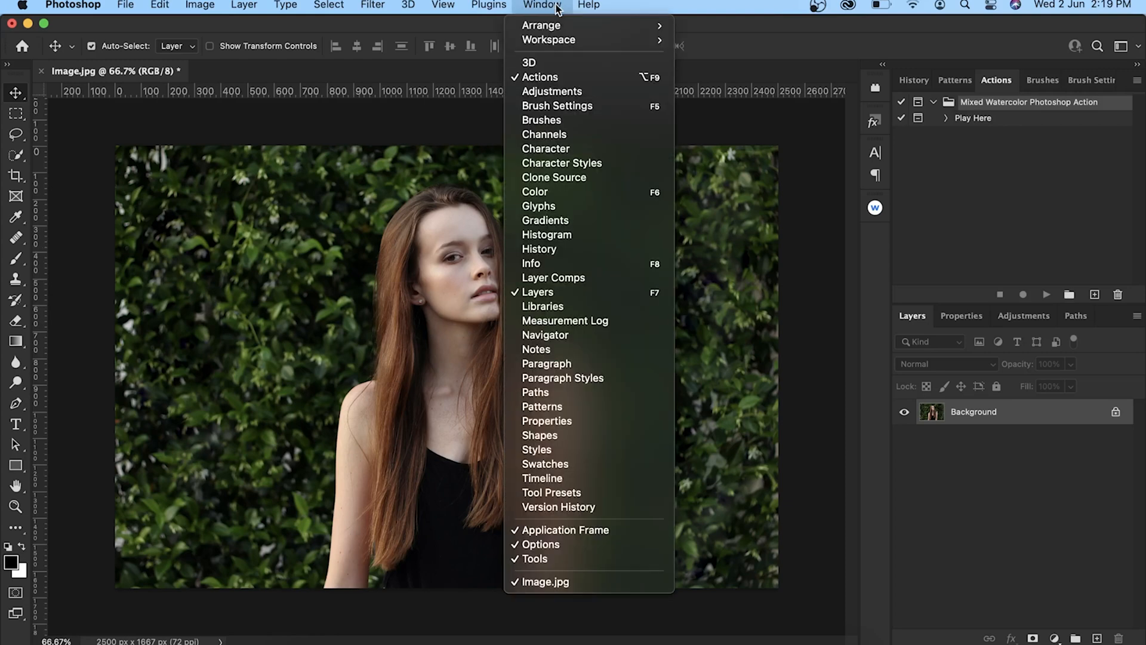
pyautogui.click(569, 124)
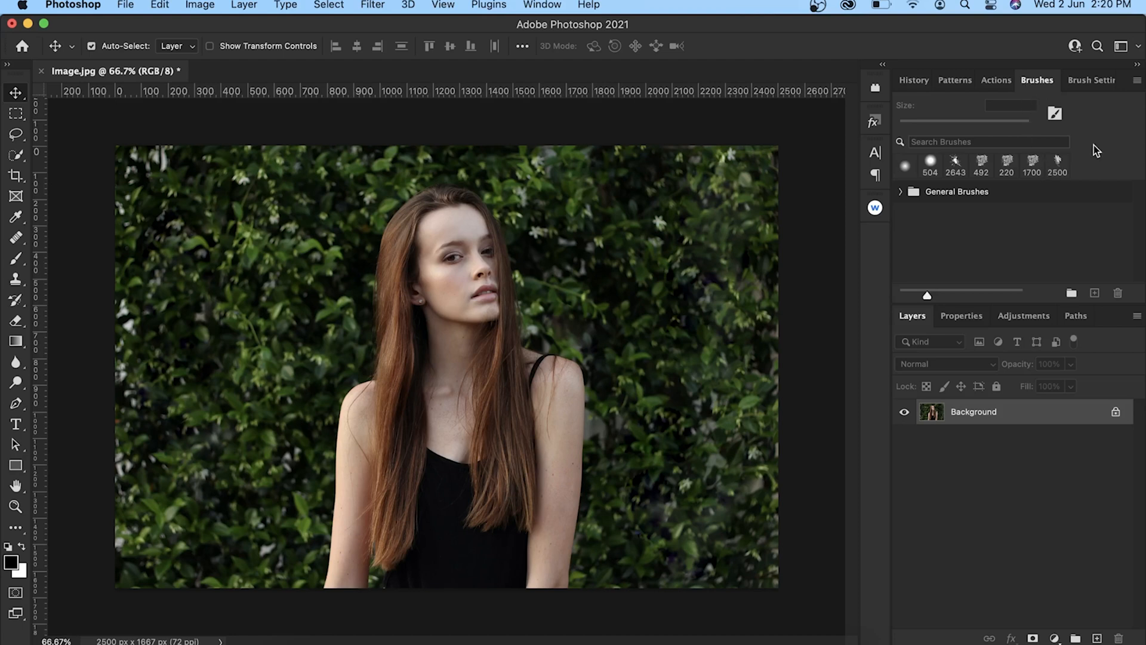
pyautogui.click(1137, 83)
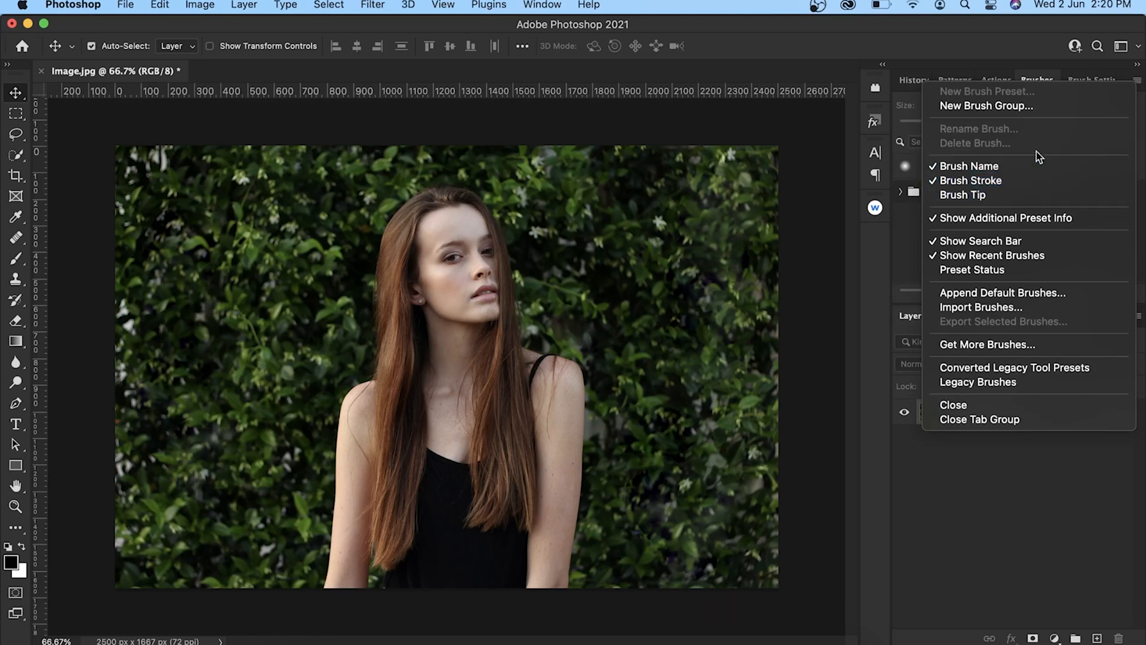
pyautogui.click(1007, 307)
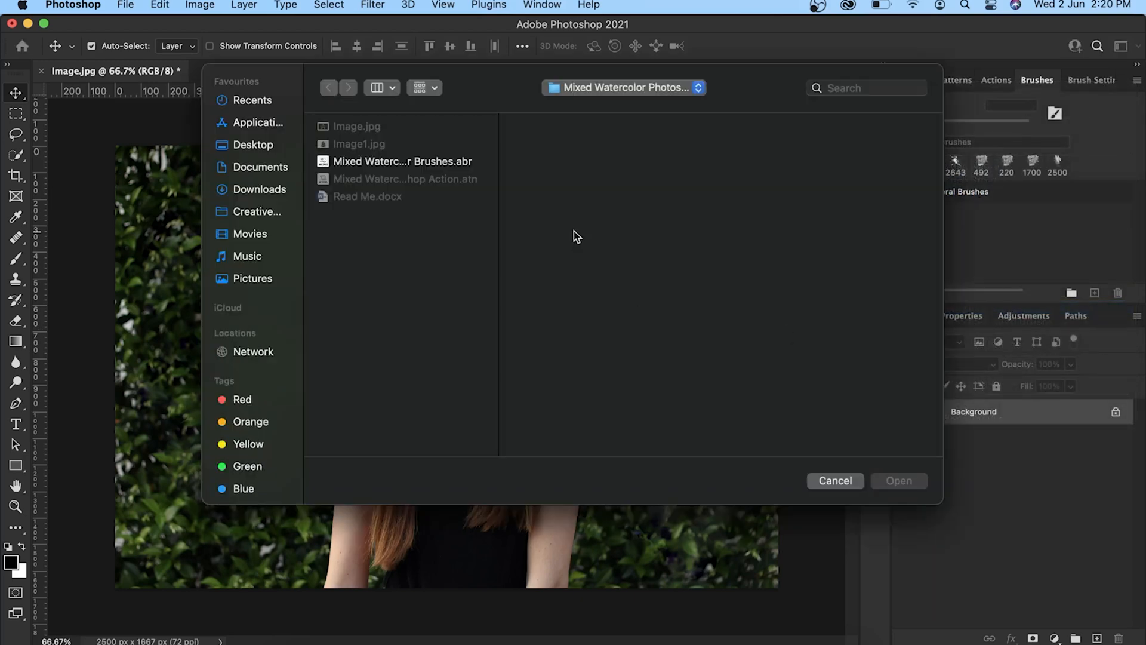
pyautogui.click(456, 161)
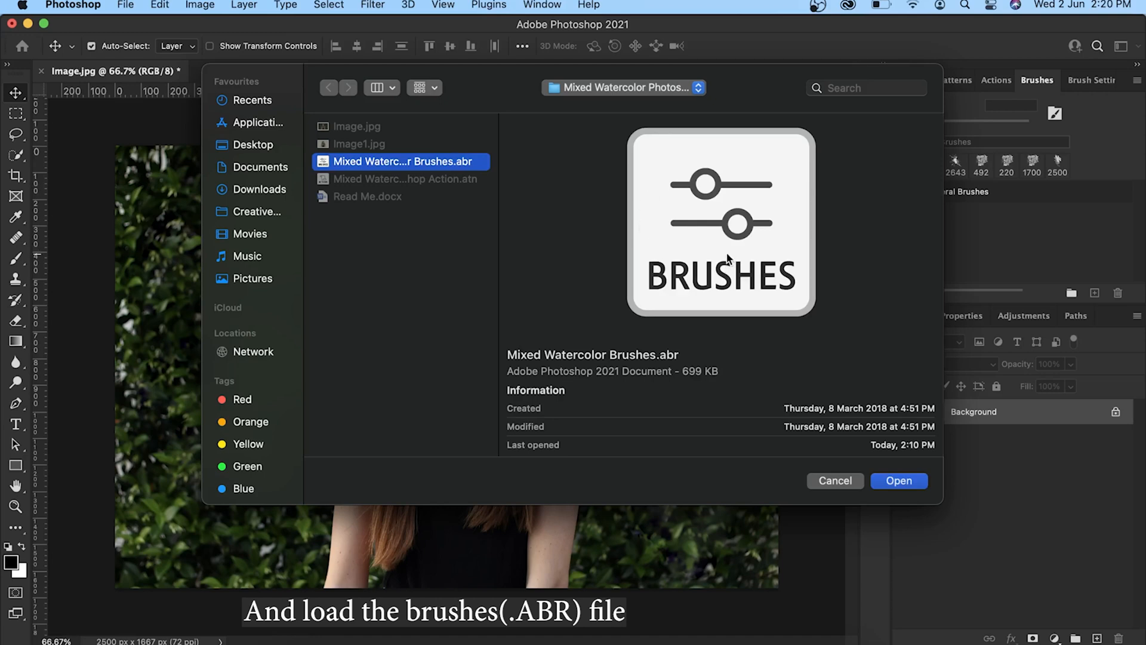
pyautogui.click(898, 480)
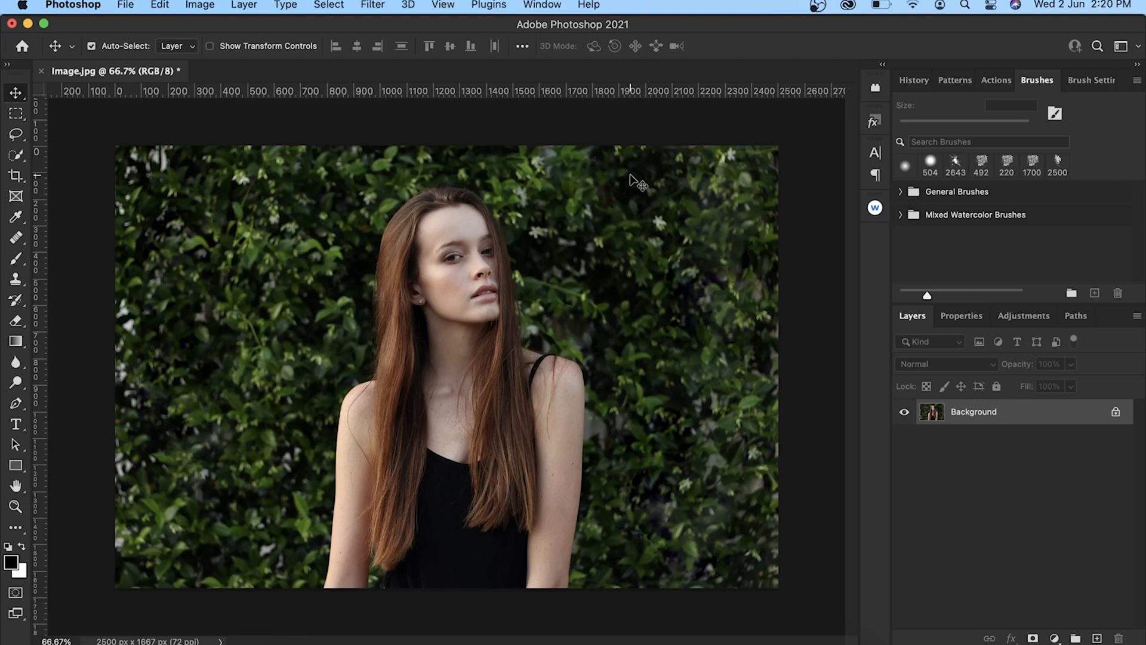
# Run the Play Here action of the Mixed Watercolor set up to its stop message and dismiss the message.
pyautogui.click(997, 79)
pyautogui.click(989, 121)
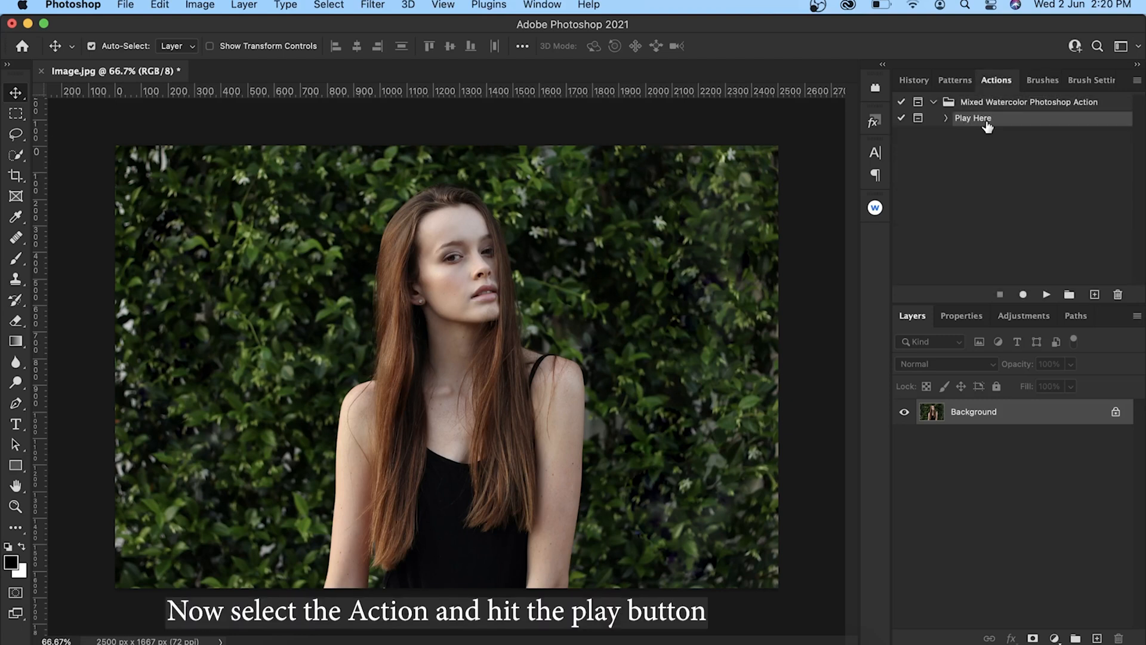
pyautogui.click(1047, 295)
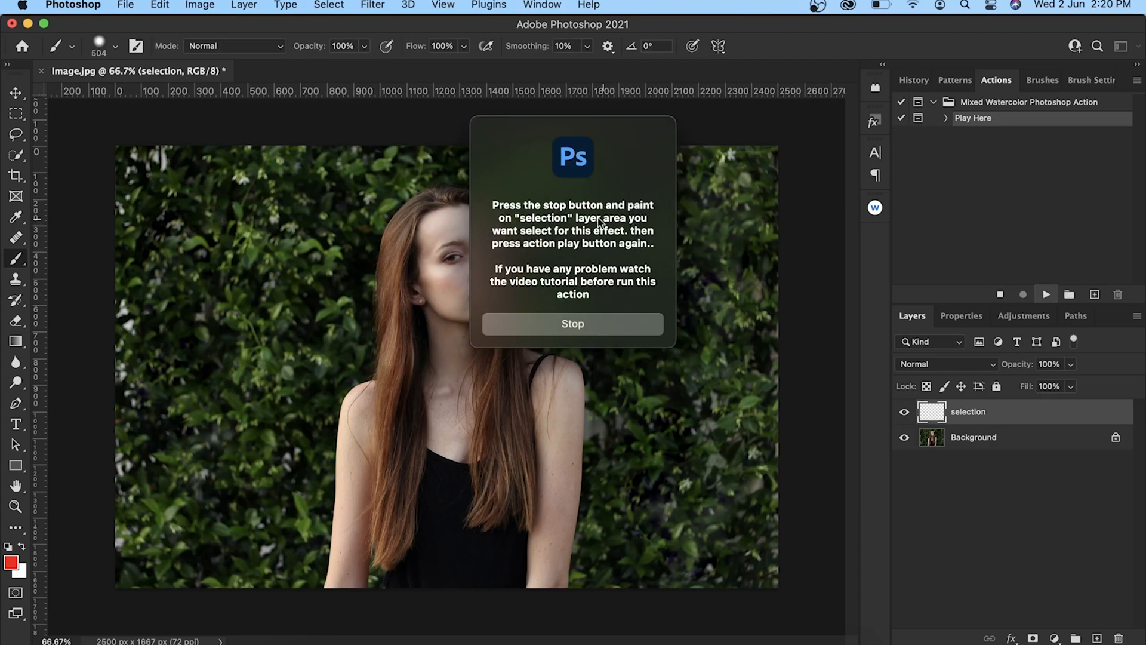
pyautogui.click(601, 331)
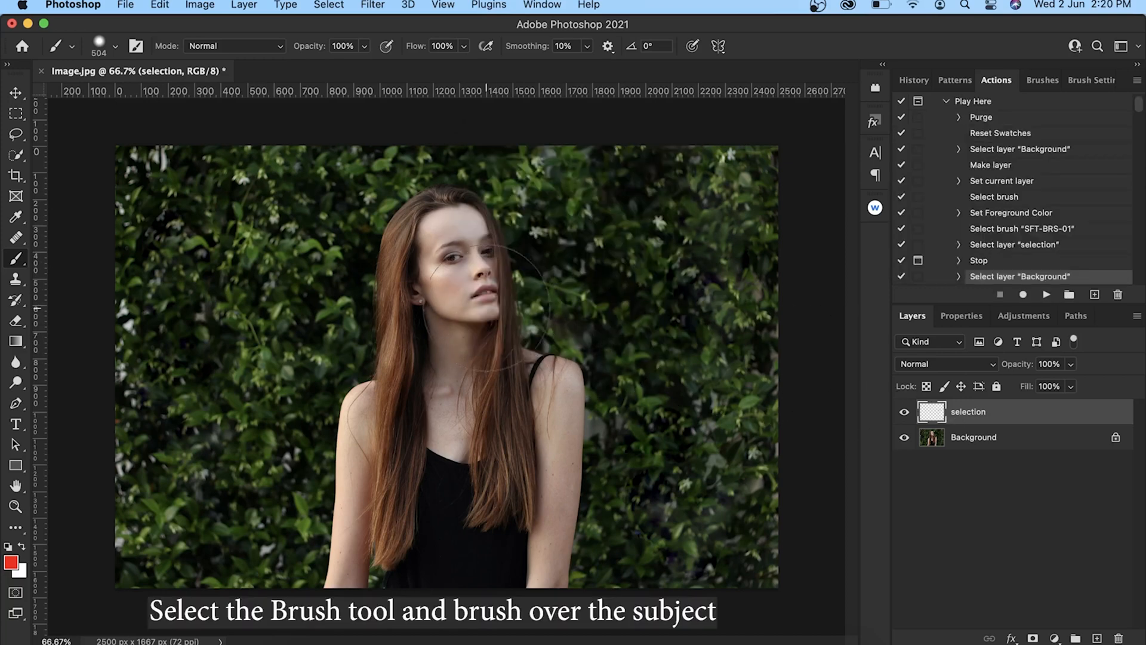
# Paint over the whole woman in red on the selection layer, using a soft brush of size 396.
pyautogui.moveTo(437, 260)
pyautogui.mouseDown()
pyautogui.moveTo(463, 233)
pyautogui.moveTo(474, 320)
pyautogui.moveTo(538, 377)
pyautogui.moveTo(554, 412)
pyautogui.moveTo(545, 513)
pyautogui.moveTo(447, 554)
pyautogui.moveTo(379, 558)
pyautogui.moveTo(367, 573)
pyautogui.moveTo(377, 422)
pyautogui.moveTo(418, 388)
pyautogui.moveTo(460, 465)
pyautogui.mouseUp()
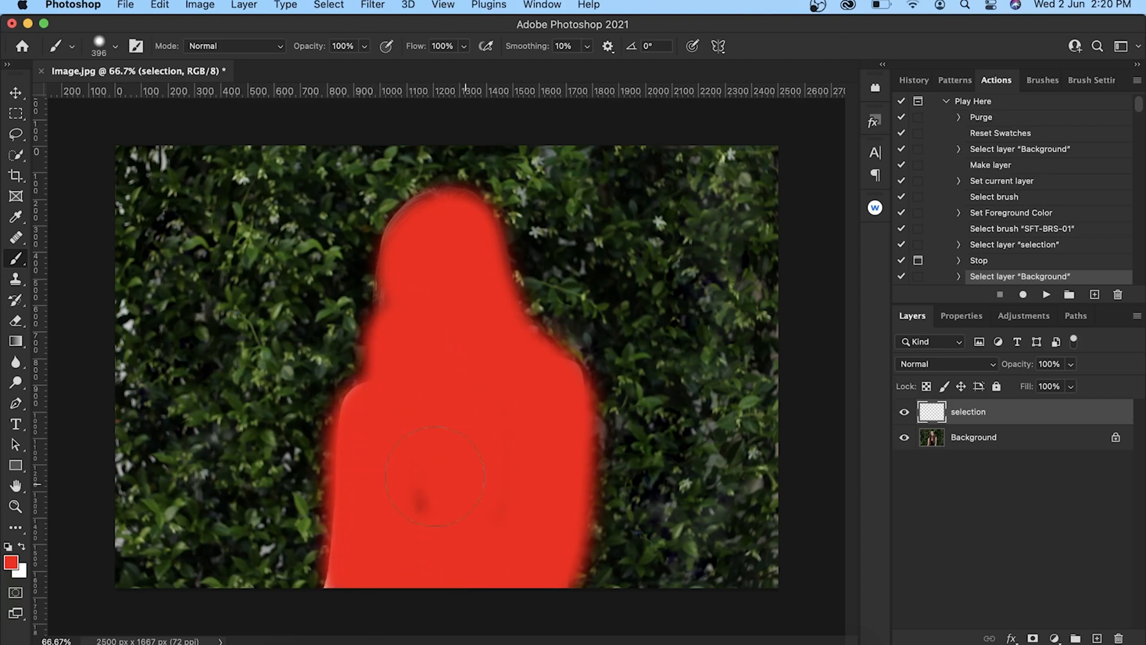
pyautogui.moveTo(434, 258); pyautogui.dragTo(448, 235)
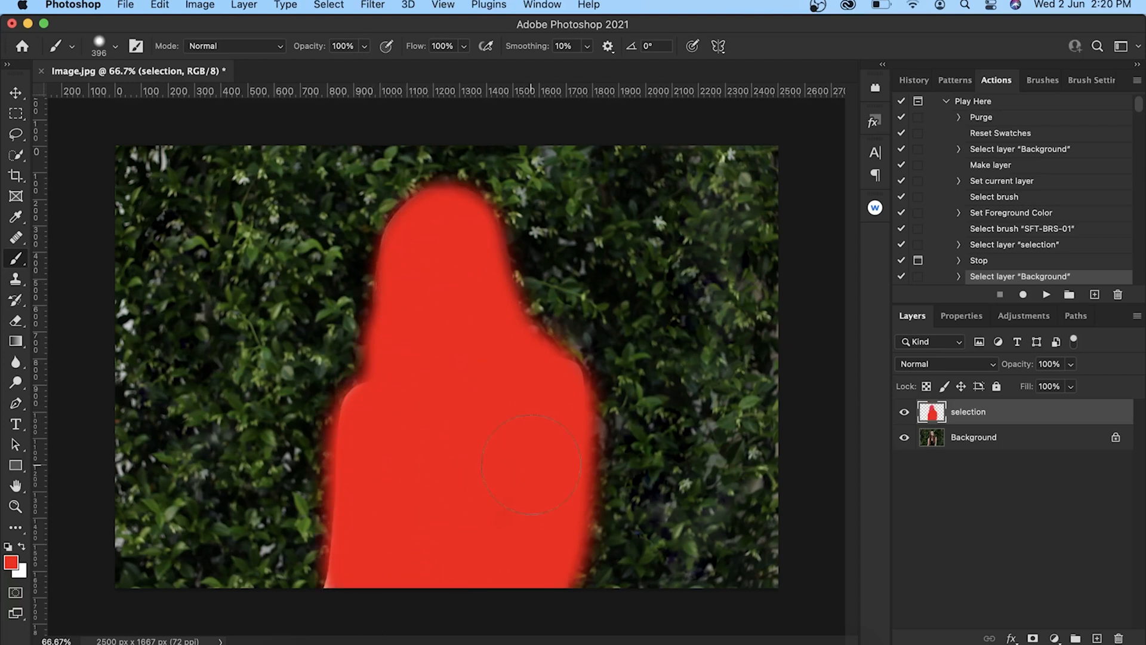
pyautogui.click(23, 93)
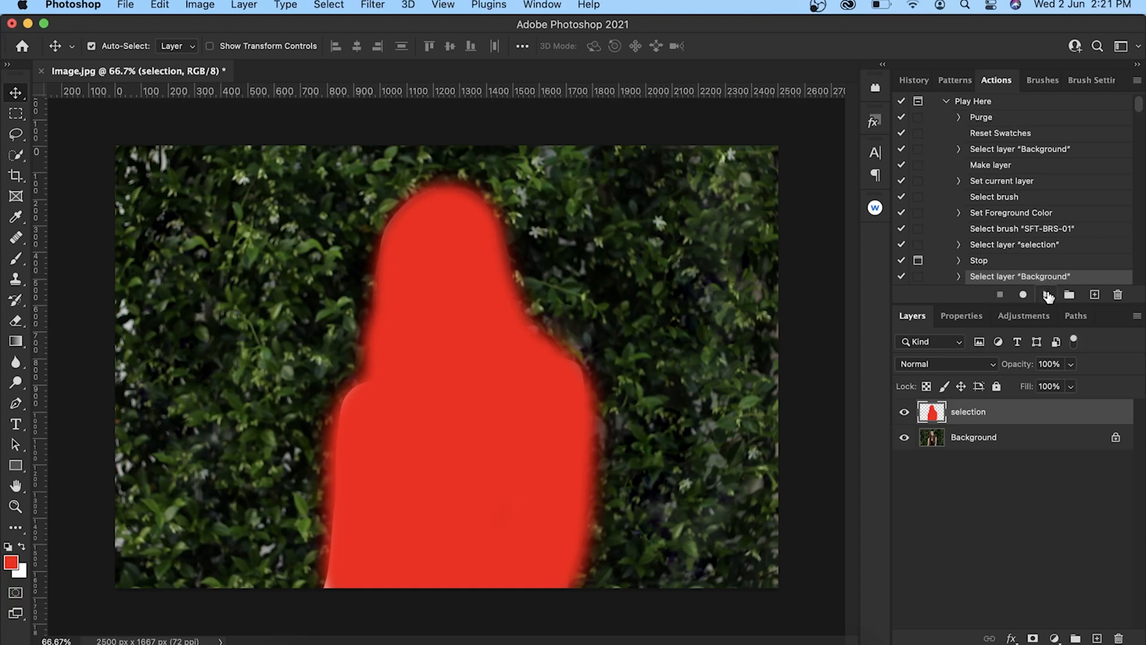
# Resume the action from its Select layer "Background" entry to generate the watercolor effect, finishing with the Move tool active.
pyautogui.click(1049, 293)
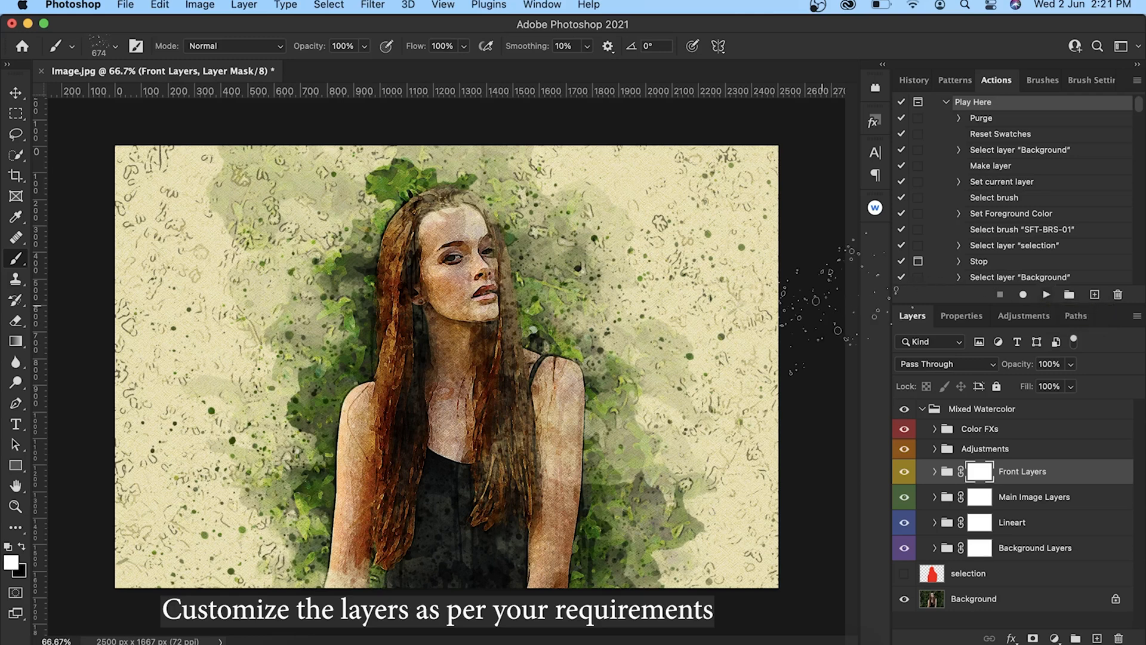
pyautogui.press('v')
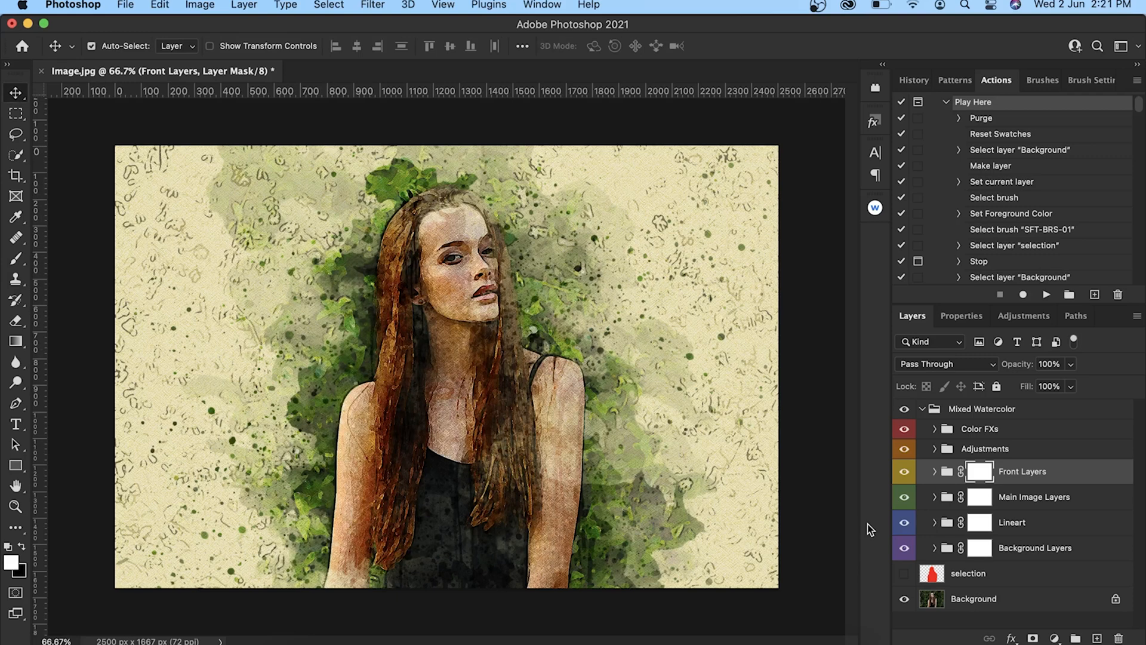
# Expand the Color FXs group and preview color fx 9, 8, 7 and 6 by toggling their visibility.
pyautogui.click(935, 429)
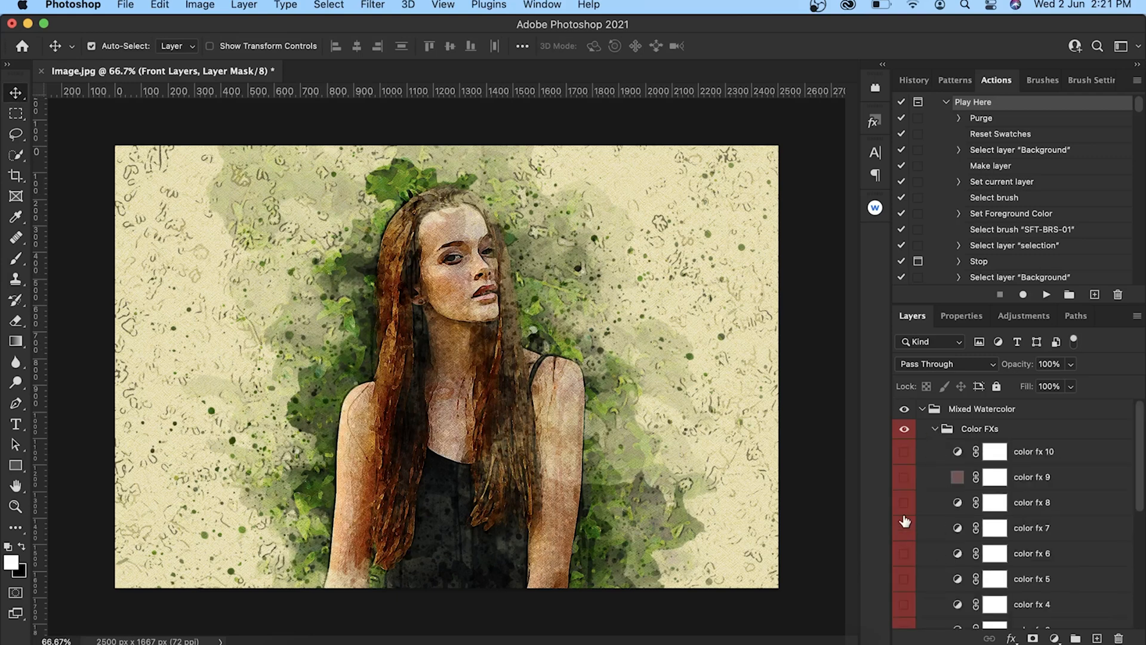
pyautogui.click(903, 477)
pyautogui.click(903, 477)
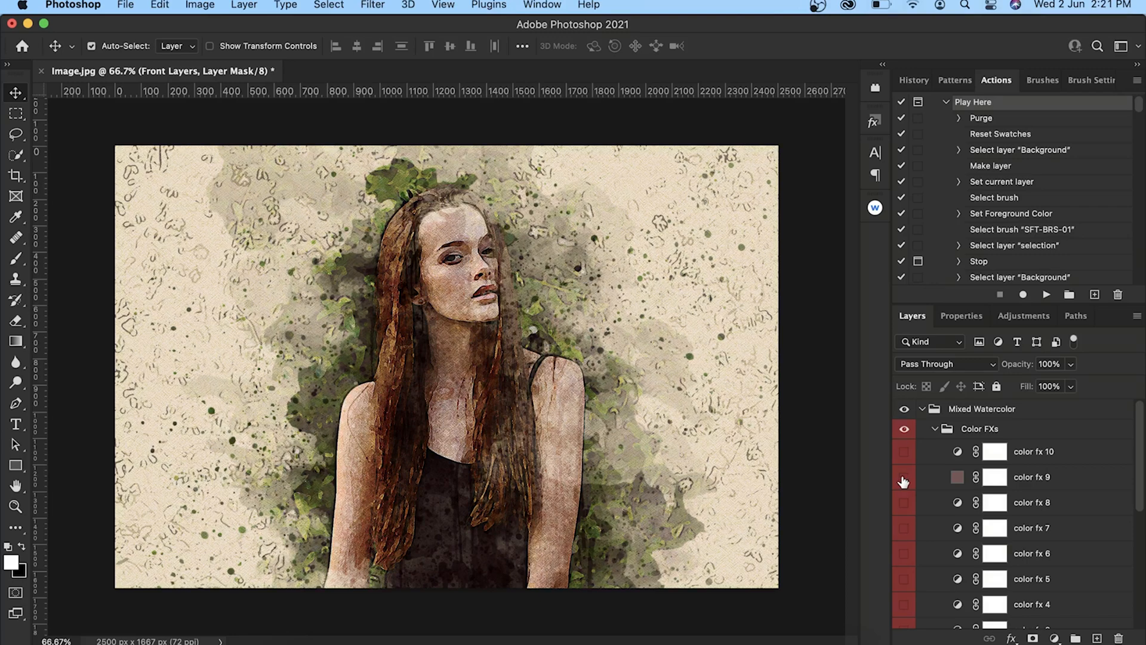
pyautogui.click(905, 504)
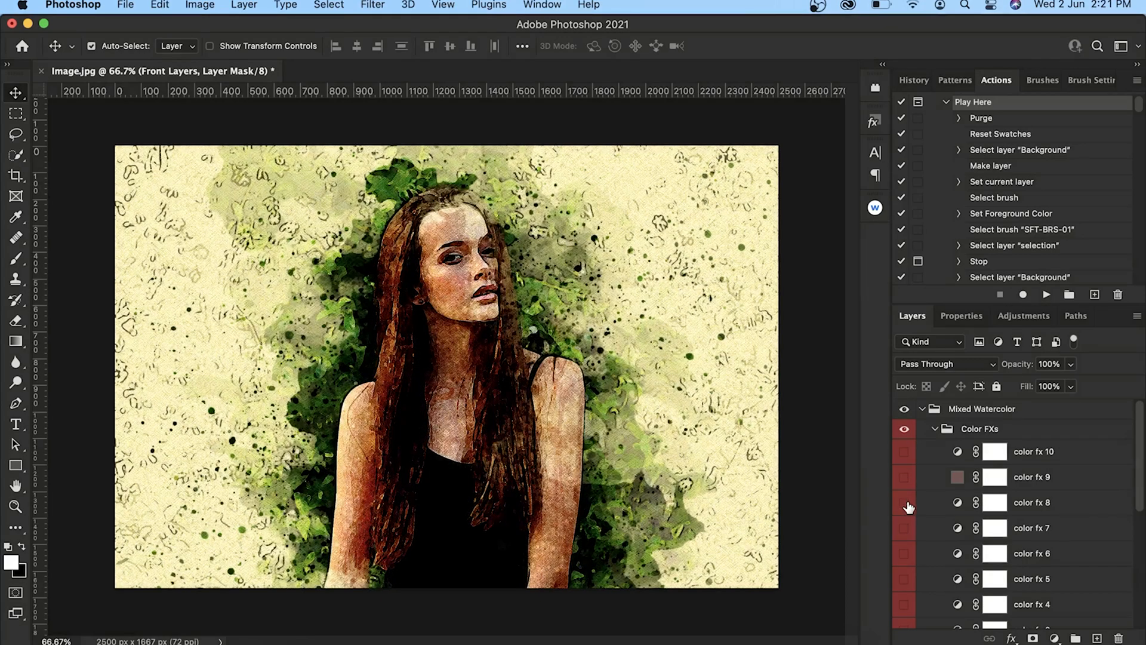
pyautogui.click(908, 507)
pyautogui.click(904, 528)
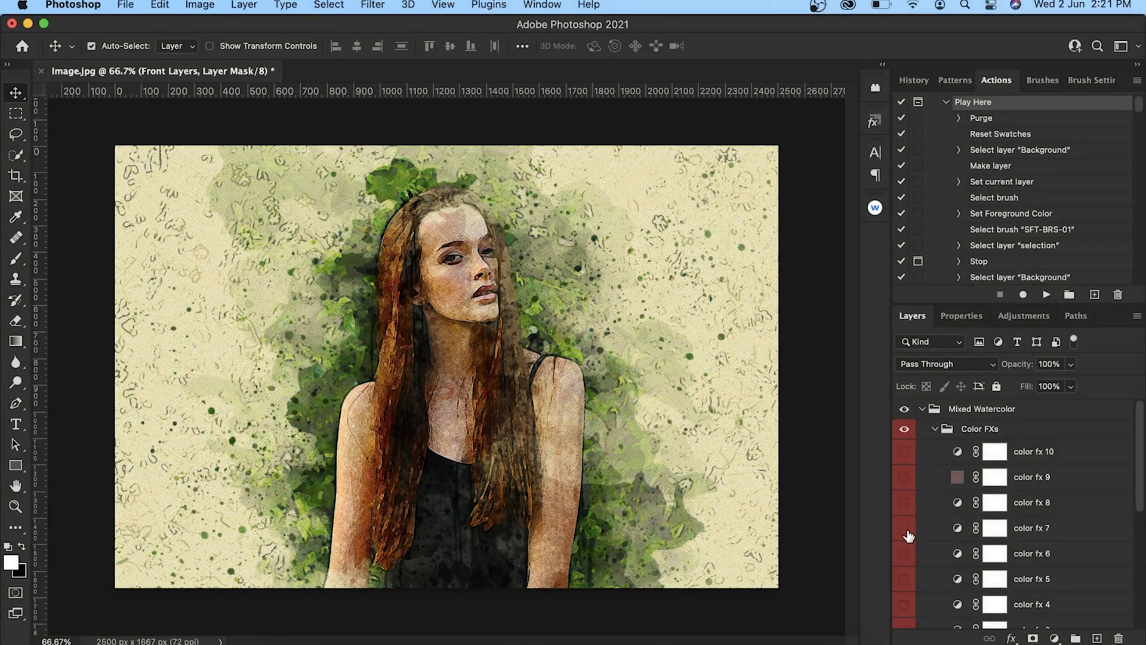
pyautogui.click(905, 553)
pyautogui.click(908, 558)
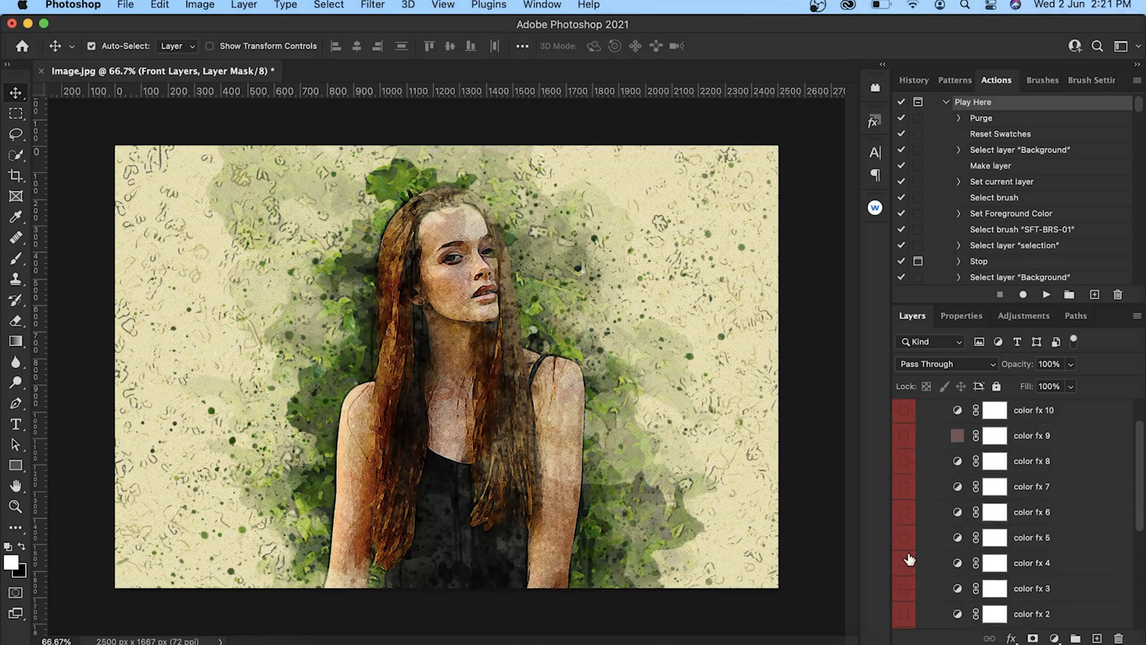
# Preview the artwork without the Lineart group and without the Background Layers group, restoring each one's visibility.
pyautogui.scroll(-5, 909, 560)
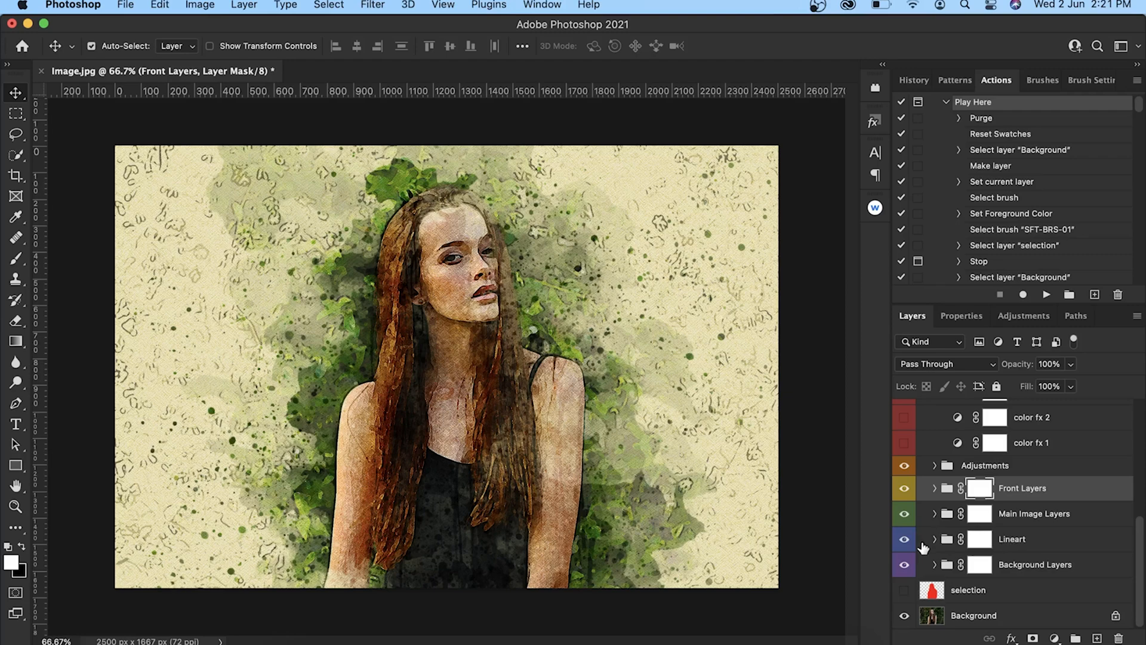
pyautogui.click(904, 538)
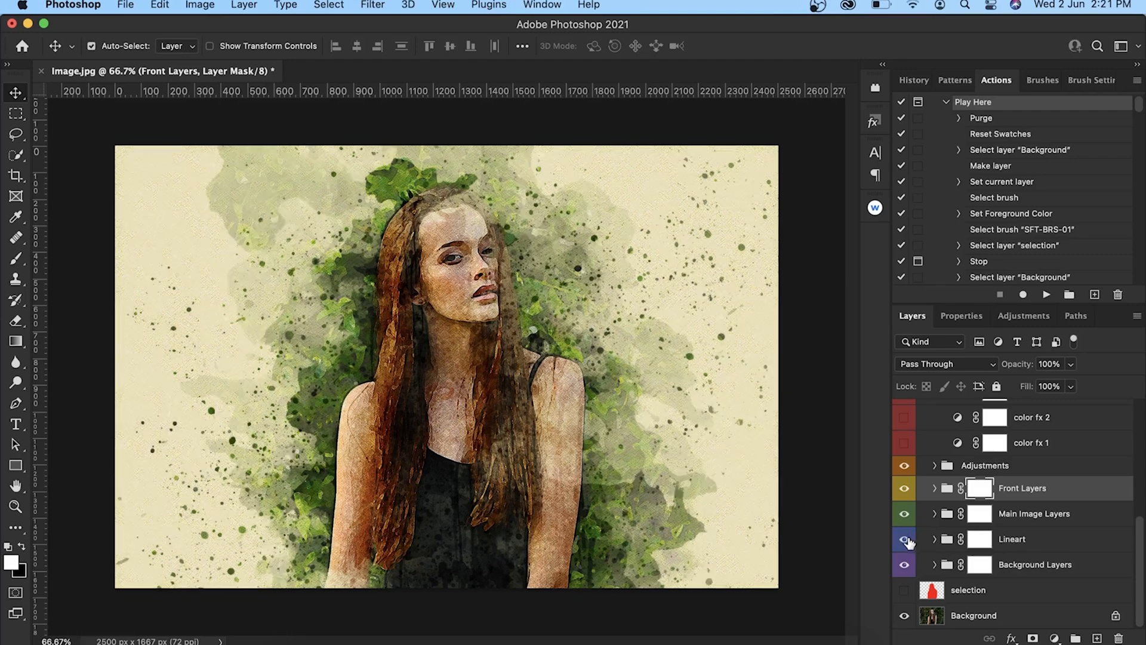
pyautogui.click(905, 540)
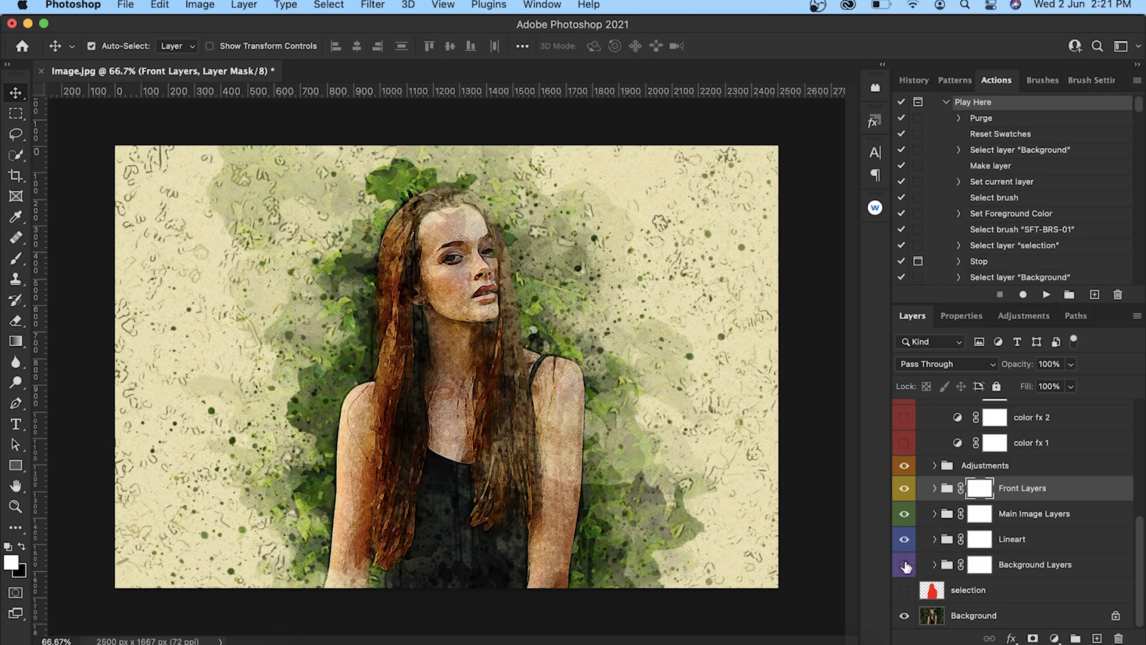
pyautogui.click(905, 565)
pyautogui.click(905, 565)
# Expand the Adjustments group and preview the artwork without adjustment 2, restoring its visibility.
pyautogui.click(934, 466)
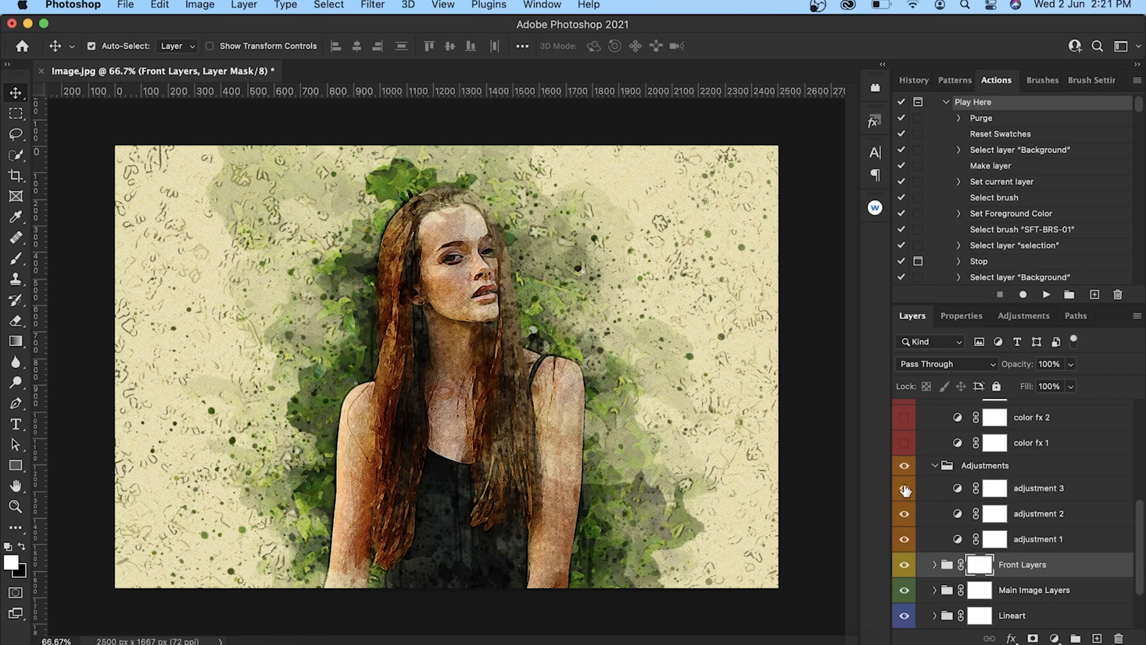
pyautogui.click(905, 515)
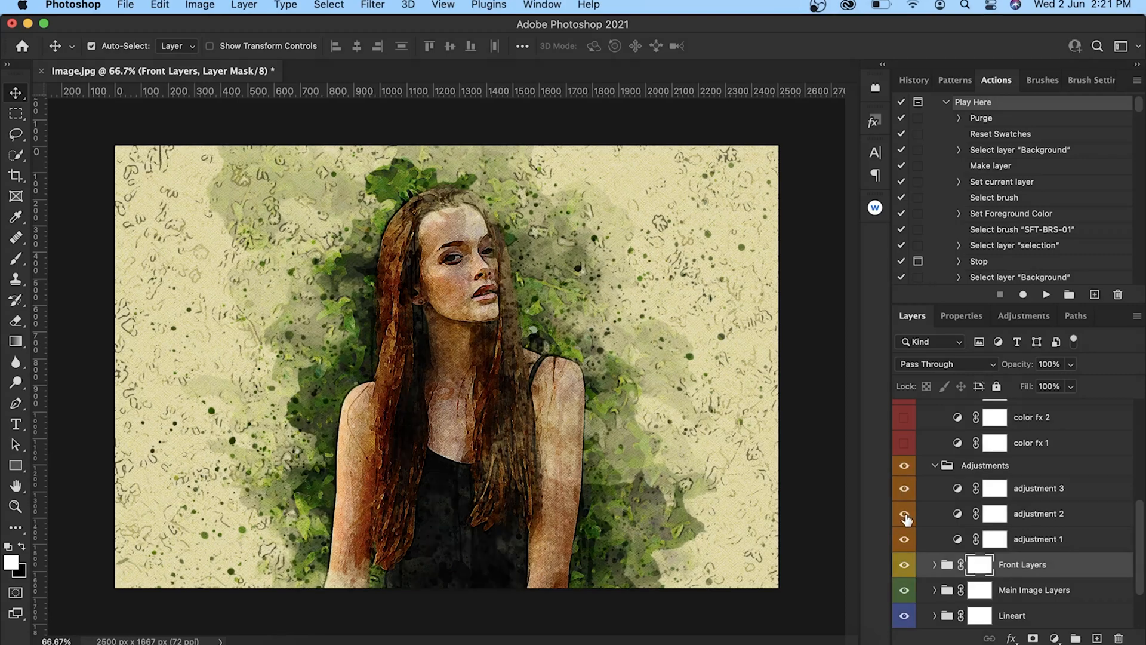
pyautogui.click(905, 516)
# Collapse the Color FXs group and expand the Main Image Layers group.
pyautogui.scroll(-3, 906, 517)
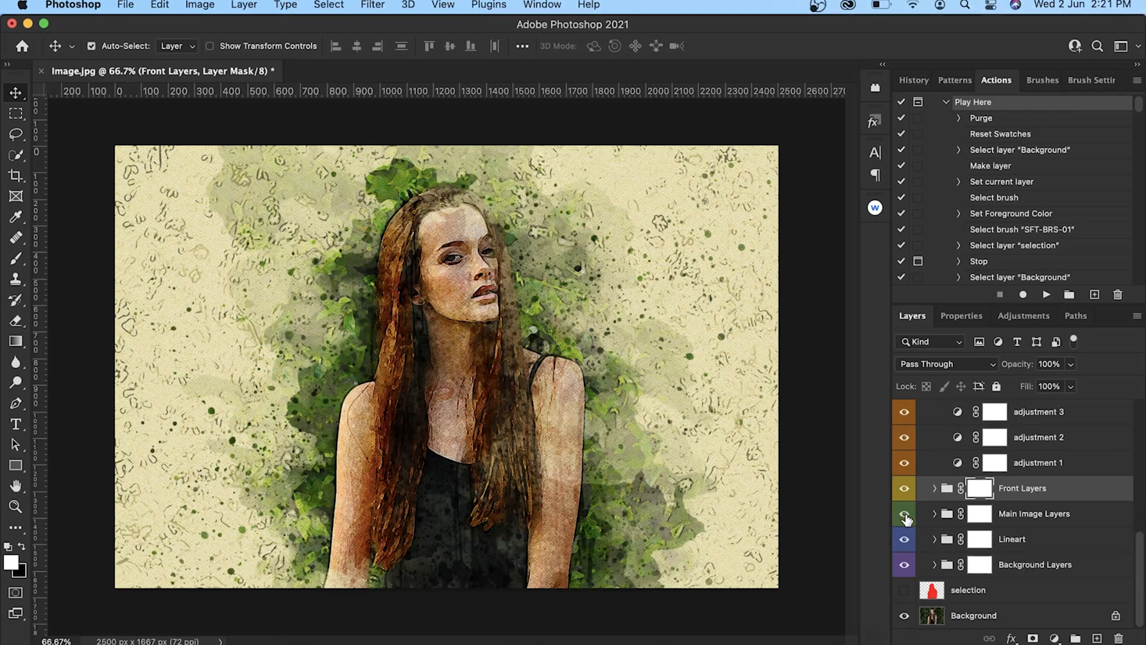
pyautogui.scroll(5, 905, 516)
pyautogui.click(935, 428)
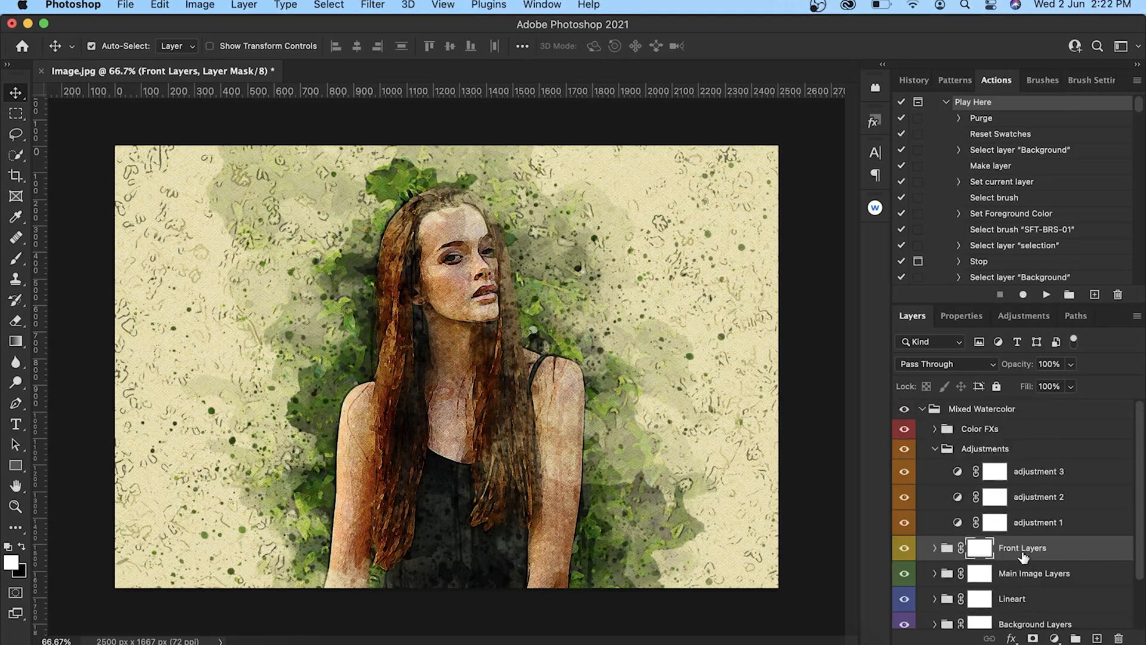
pyautogui.click(935, 573)
pyautogui.scroll(-3, 937, 576)
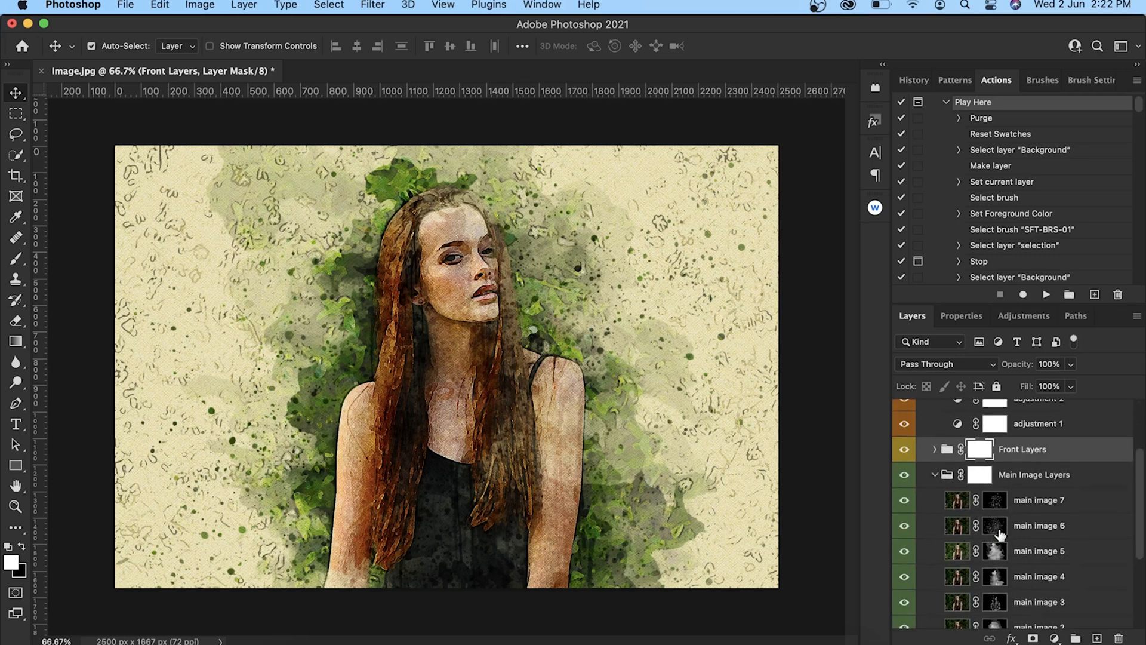
# Preview the artwork without main image 6, main image 5 and main image 3, restoring each layer's visibility.
pyautogui.click(904, 526)
pyautogui.click(904, 527)
pyautogui.click(905, 552)
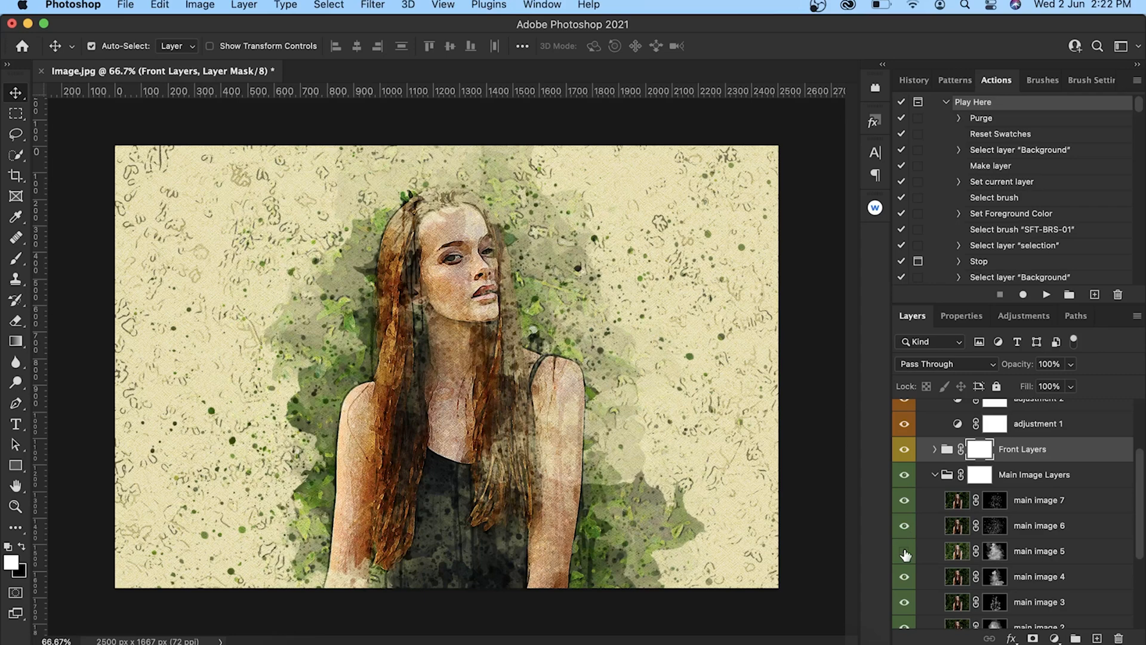
pyautogui.click(905, 553)
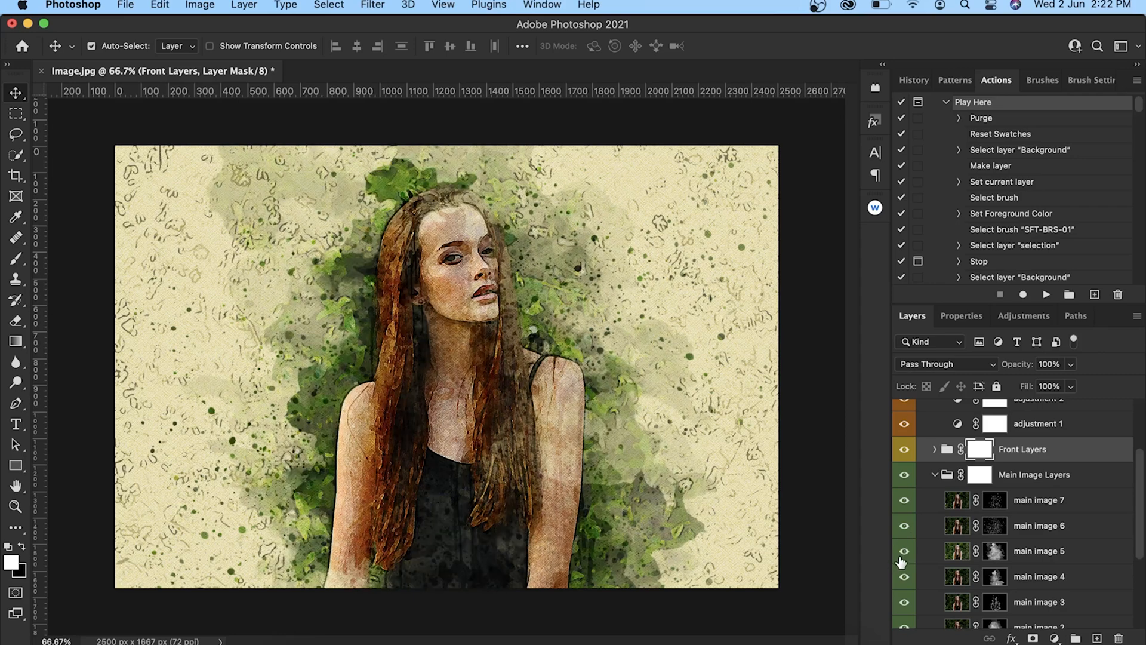
pyautogui.click(907, 605)
pyautogui.click(907, 605)
pyautogui.click(907, 605)
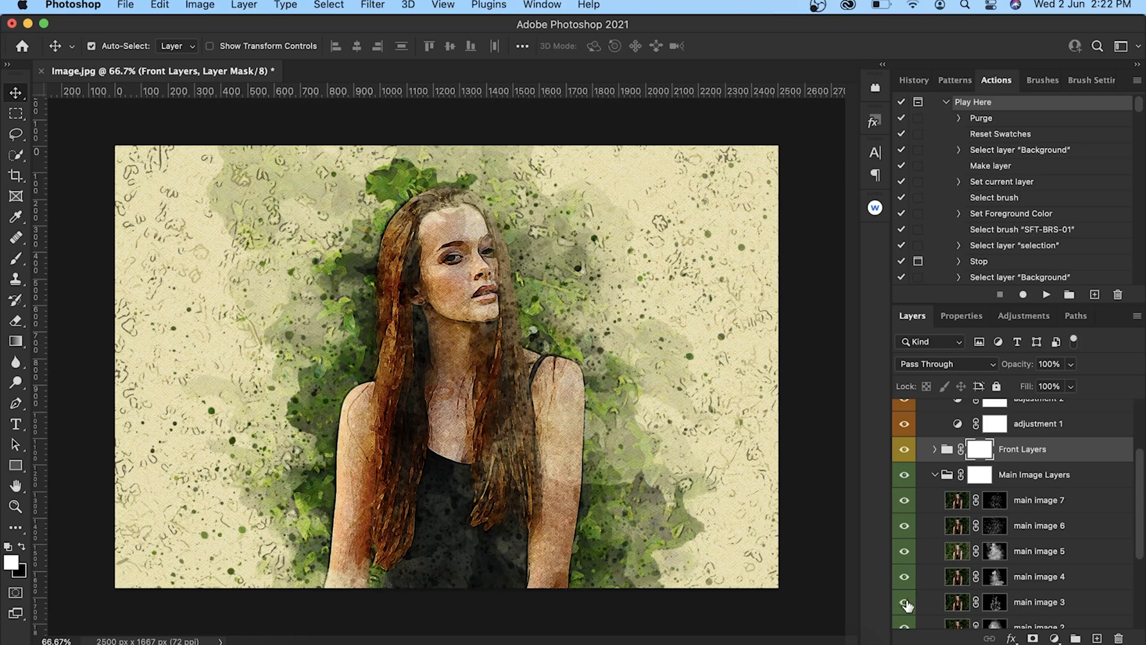
pyautogui.click(907, 605)
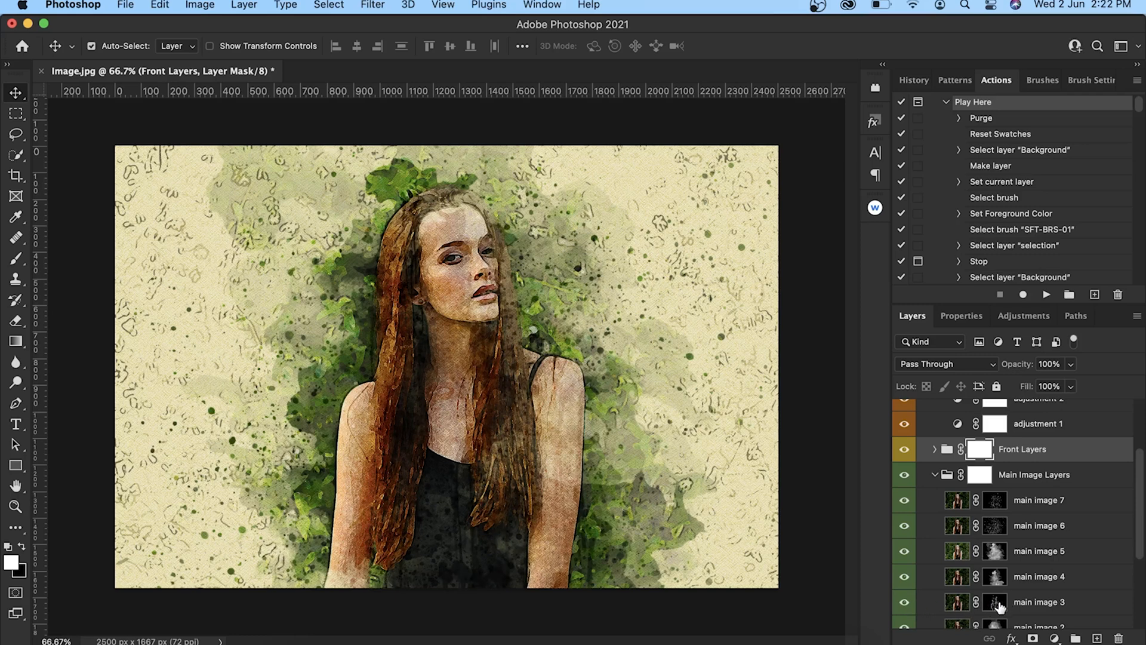
pyautogui.click(905, 607)
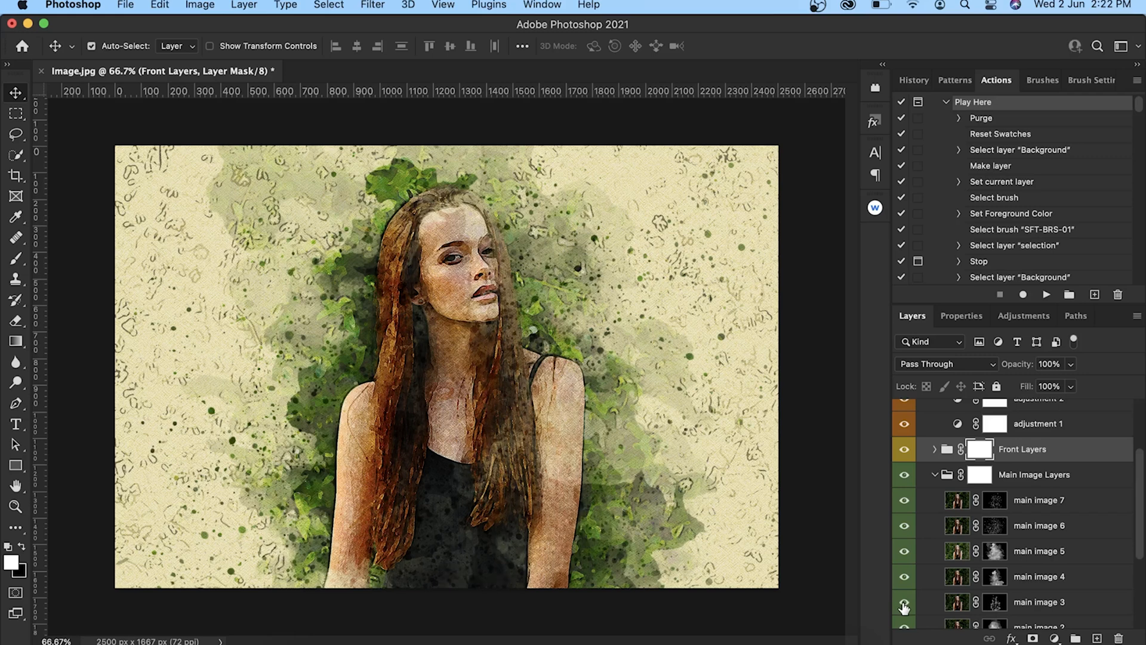
pyautogui.click(905, 606)
# Paint white over the woman's face on the mask of main image 3, using a Soft Round brush of size 220 px.
pyautogui.click(998, 604)
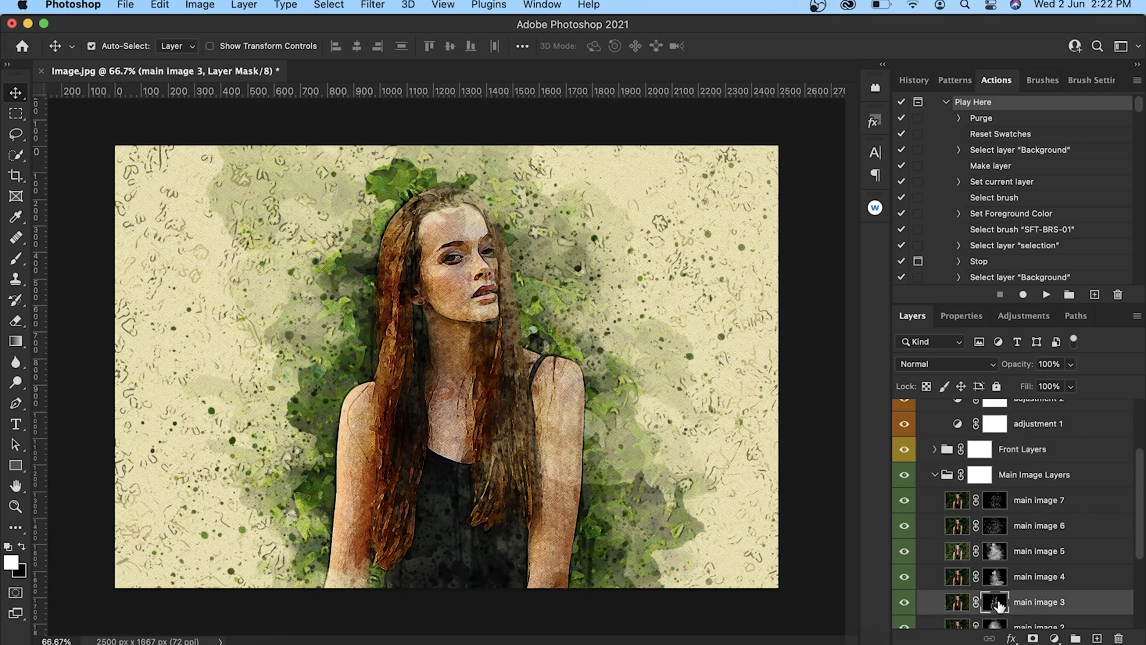
pyautogui.click(24, 548)
pyautogui.click(16, 258)
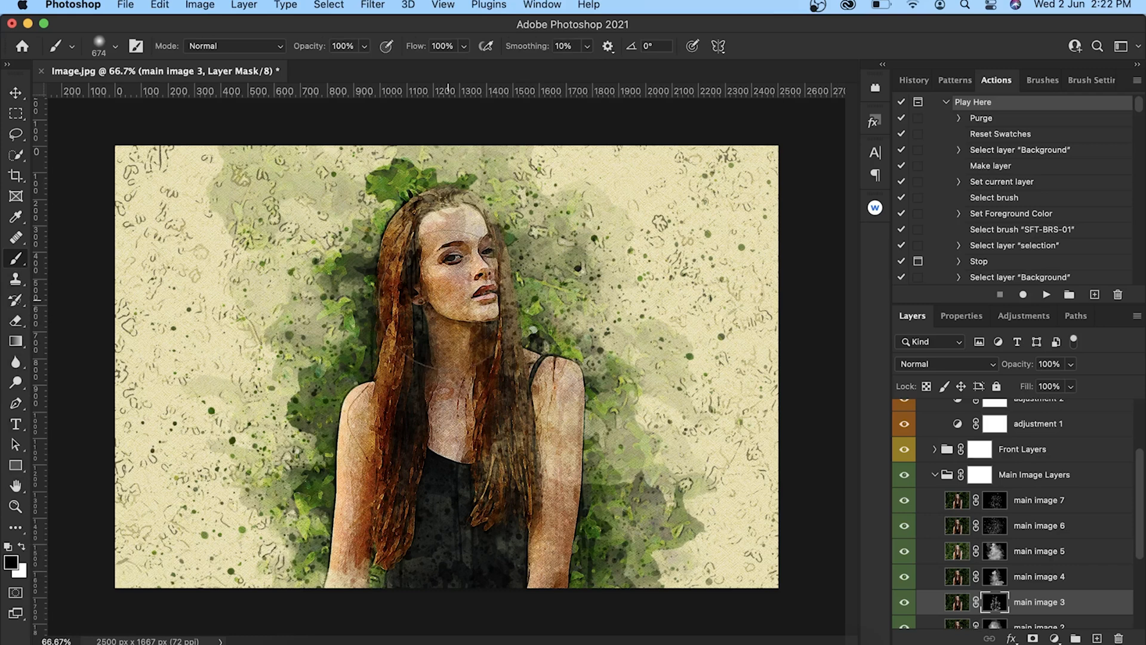
pyautogui.rightClick(448, 300)
pyautogui.moveTo(623, 338); pyautogui.dragTo(610, 339)
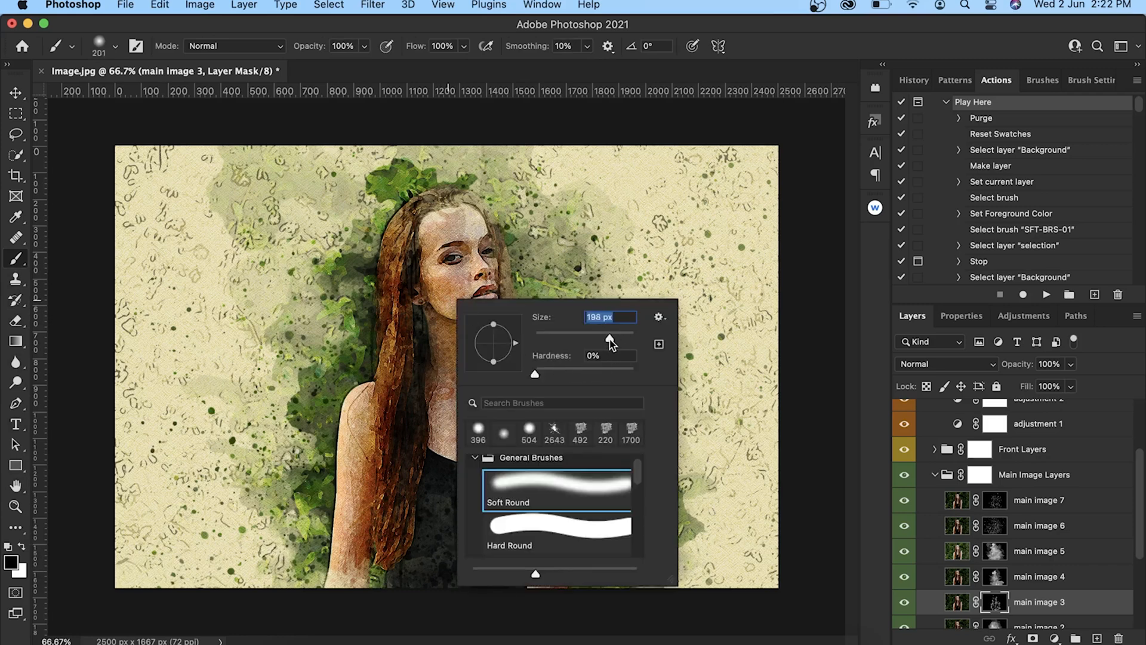
pyautogui.click(1003, 605)
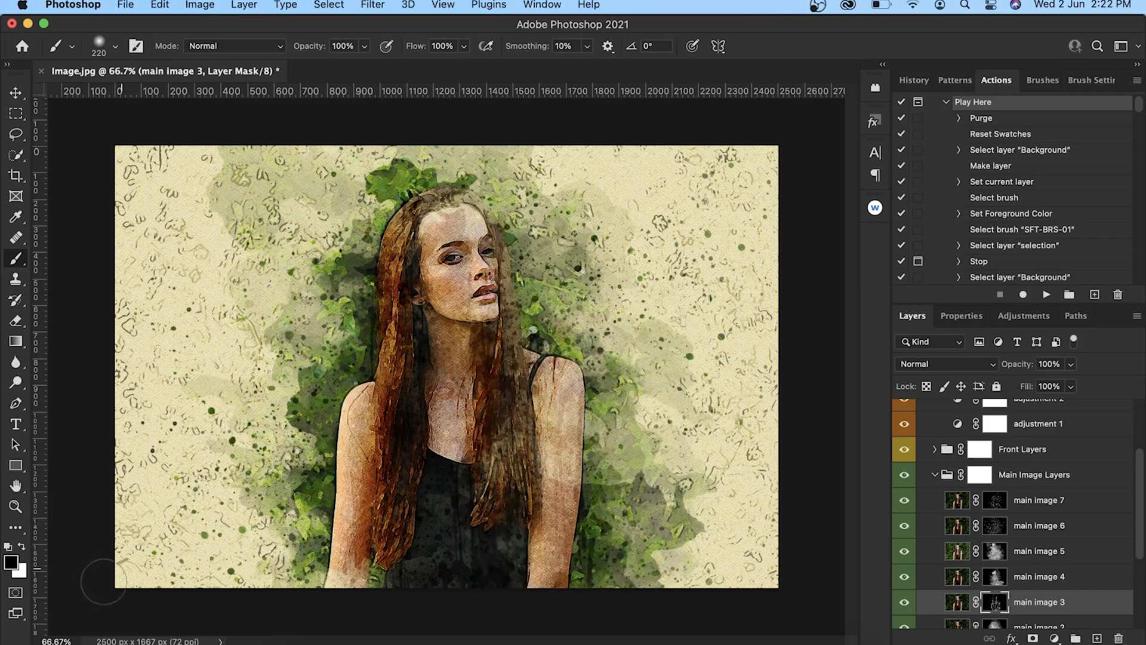
pyautogui.click(23, 546)
pyautogui.moveTo(428, 297)
pyautogui.mouseDown()
pyautogui.moveTo(430, 233)
pyautogui.moveTo(472, 277)
pyautogui.moveTo(486, 245)
pyautogui.moveTo(492, 293)
pyautogui.moveTo(461, 307)
pyautogui.mouseUp()
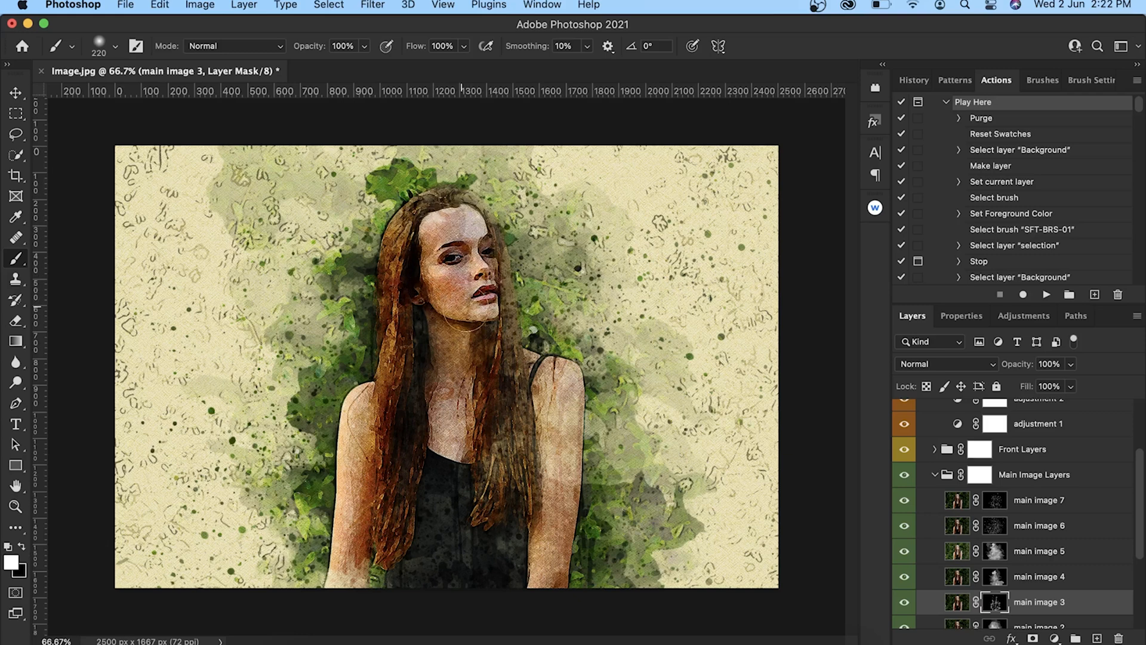
# Paint white around the woman's face and neck on the masks of main image 4 and main image 2.
pyautogui.click(994, 577)
pyautogui.moveTo(517, 281)
pyautogui.mouseDown()
pyautogui.moveTo(466, 250)
pyautogui.moveTo(478, 221)
pyautogui.moveTo(450, 316)
pyautogui.moveTo(490, 307)
pyautogui.moveTo(446, 288)
pyautogui.moveTo(469, 272)
pyautogui.moveTo(477, 311)
pyautogui.mouseUp()
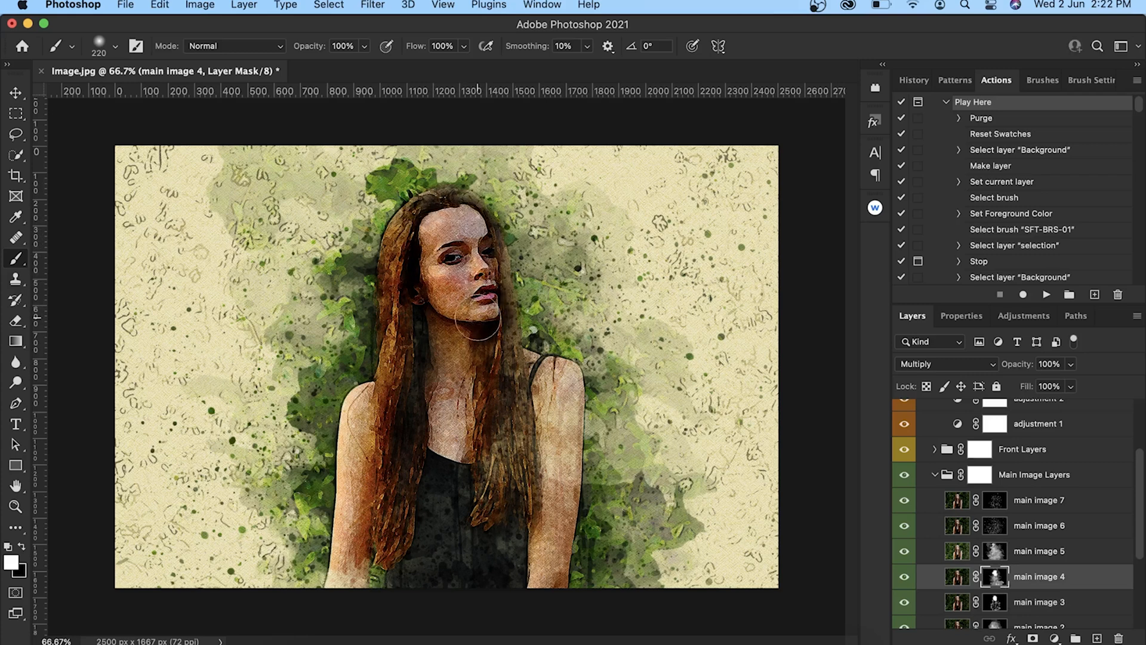
pyautogui.scroll(-1, 1035, 613)
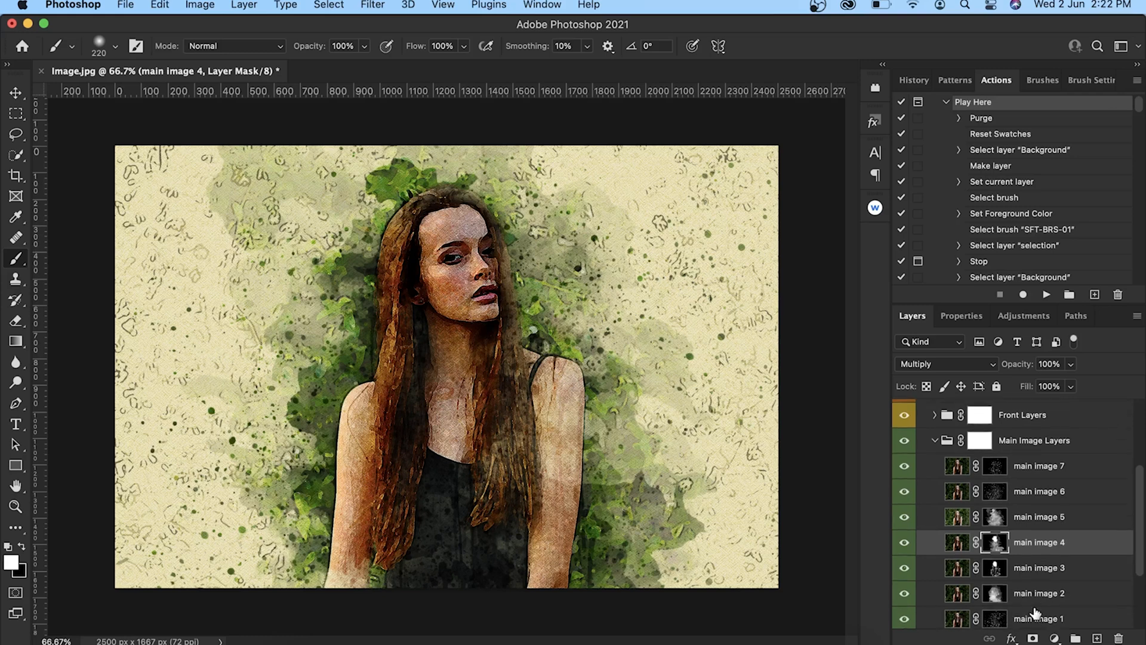
pyautogui.click(996, 594)
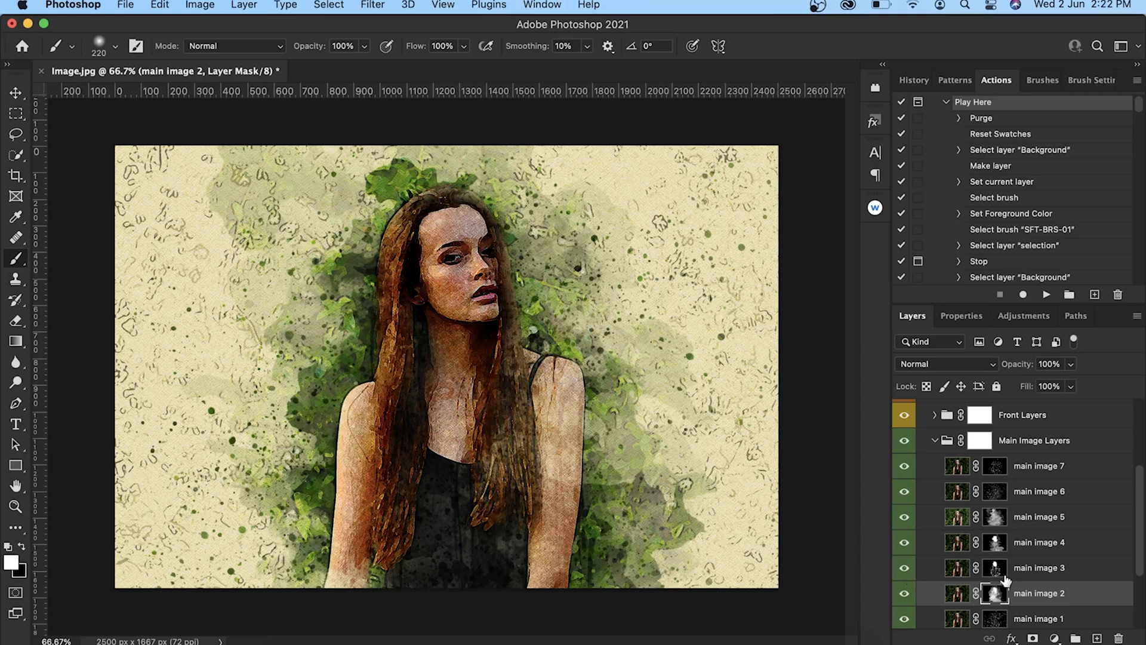
# Preview the artwork without main image 1 and restore the layer's visibility.
pyautogui.scroll(-4, 912, 582)
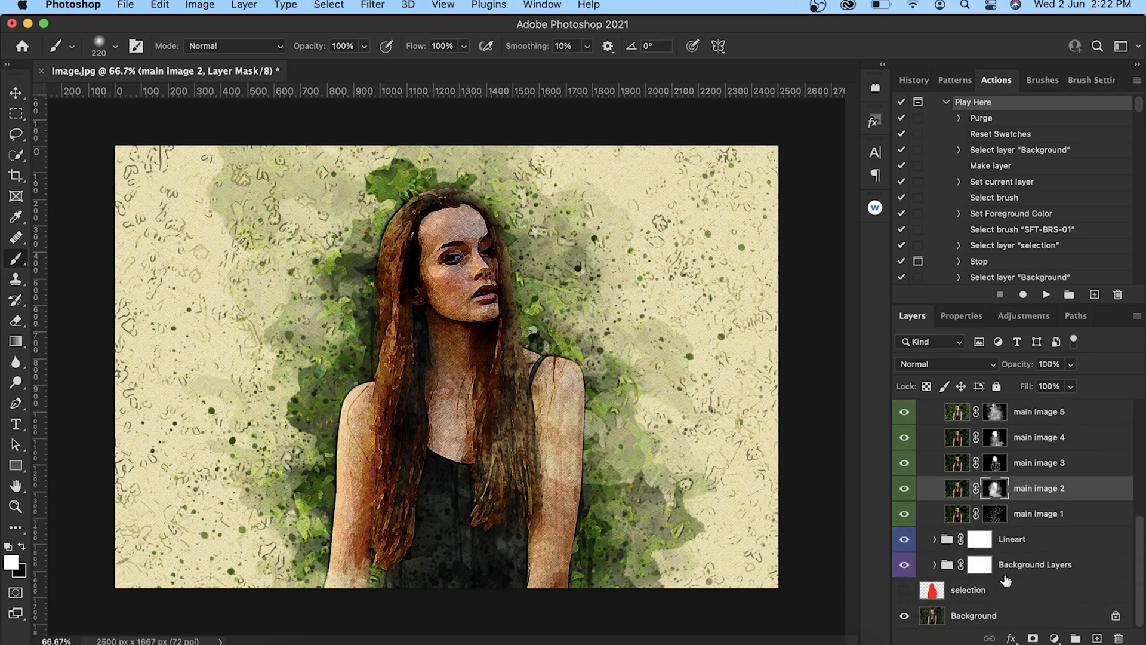
pyautogui.click(906, 515)
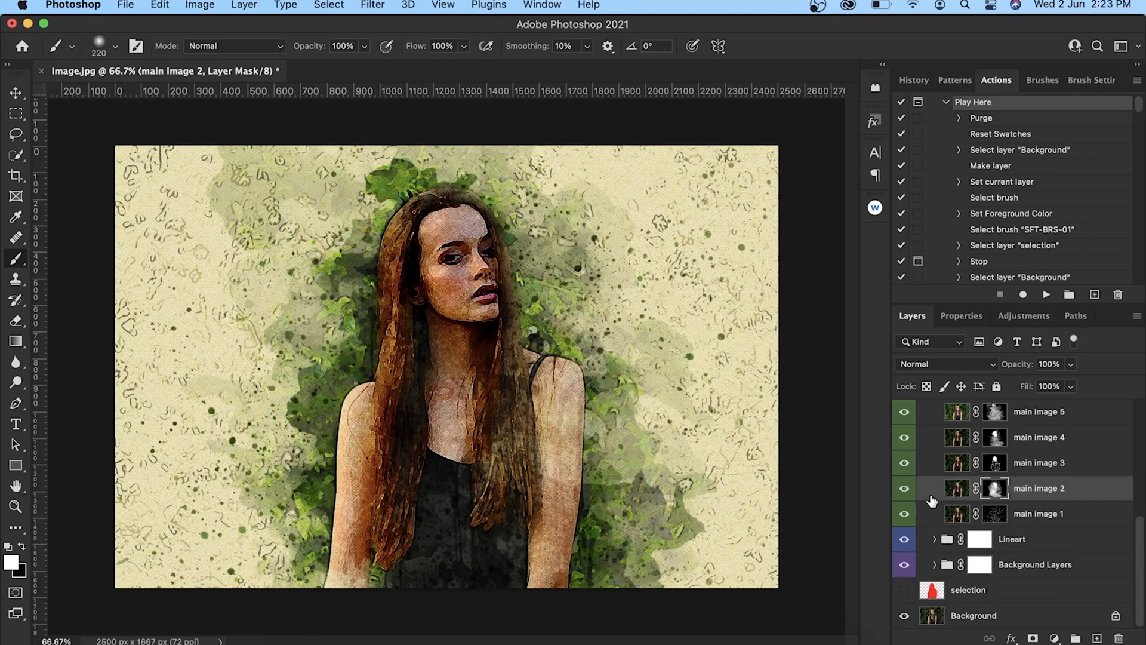